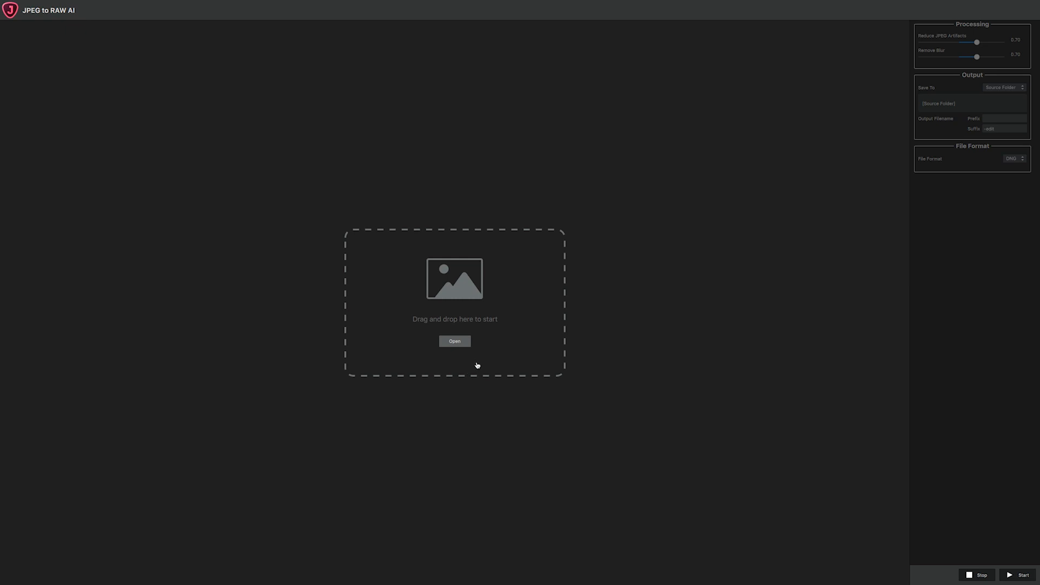
- Load HARBOUR boat-1.jpg from the personal photos folder on the Desktop for conversion
{"action": "left_click", "coordinate": [455, 341]}
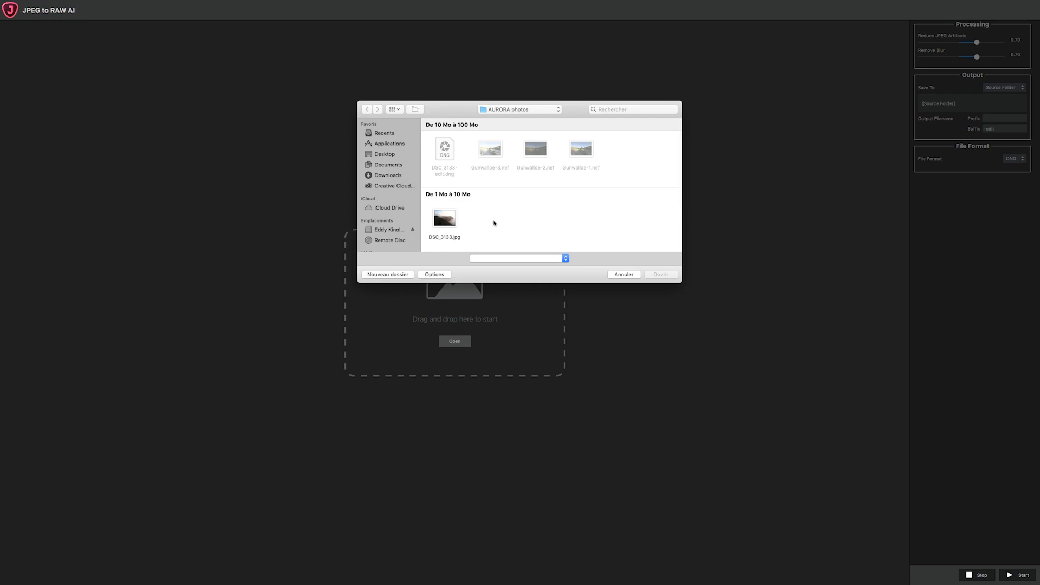
{"action": "left_click", "coordinate": [385, 154]}
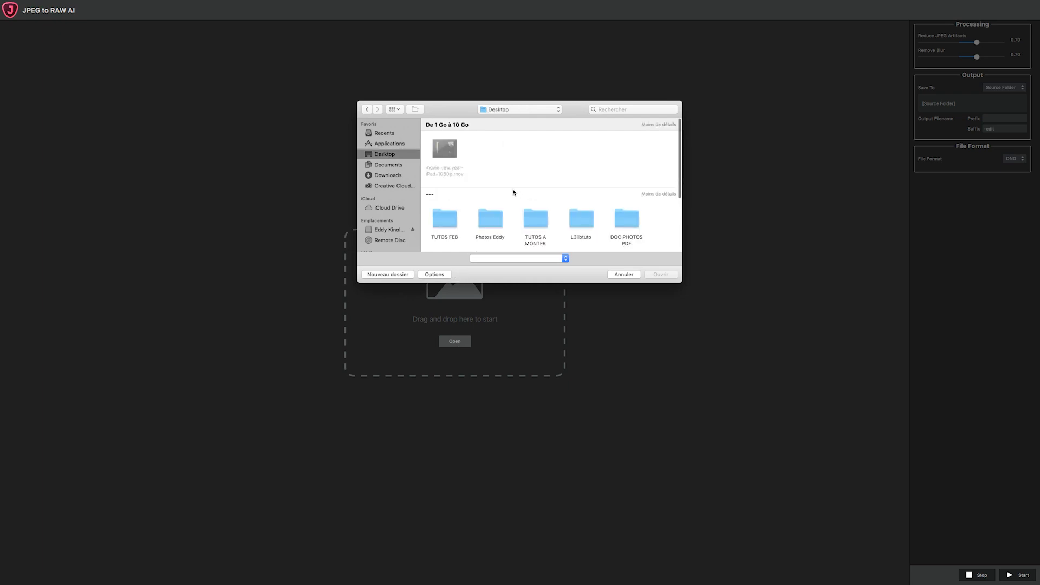
{"action": "double_click", "coordinate": [486, 223]}
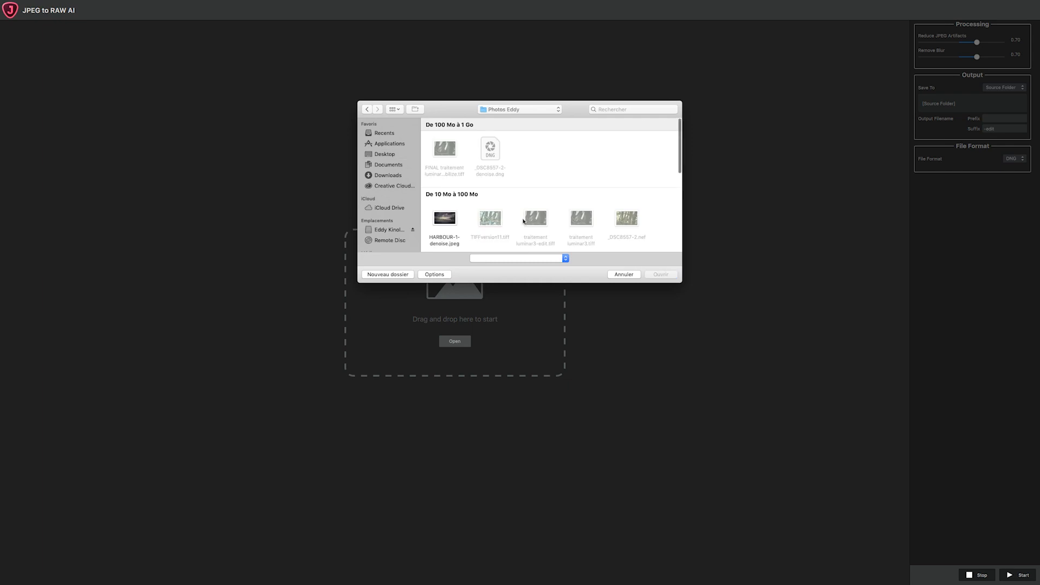
{"action": "scroll", "coordinate": [496, 222], "scroll_direction": "down", "scroll_amount": 10}
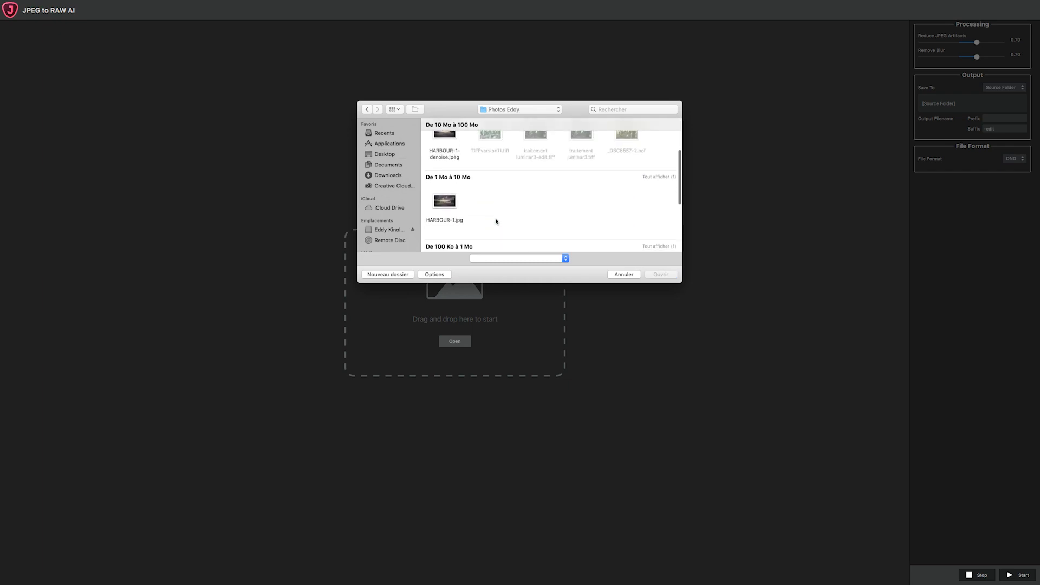
{"action": "left_click", "coordinate": [444, 178]}
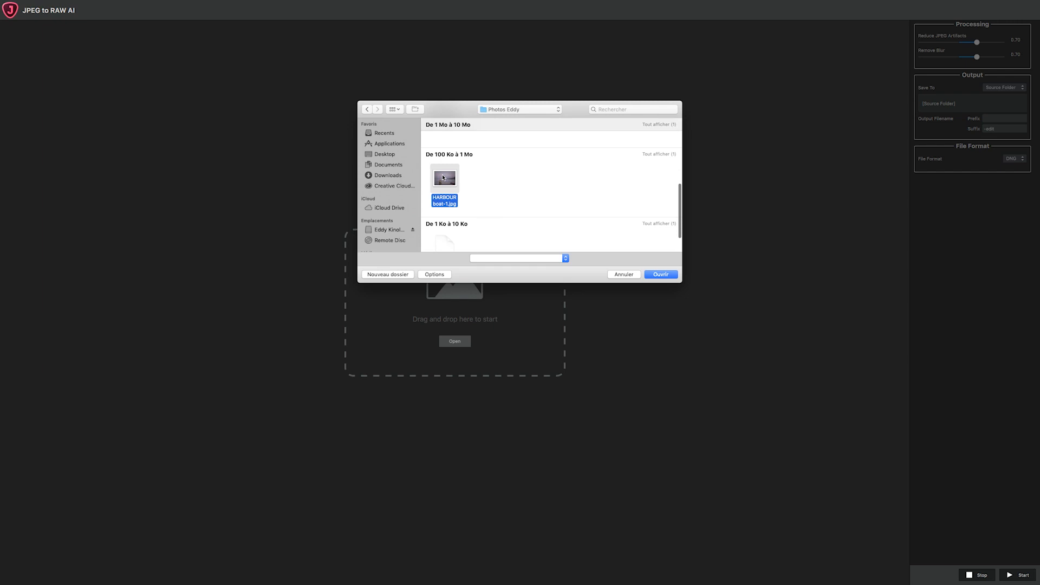
{"action": "left_click", "coordinate": [667, 275]}
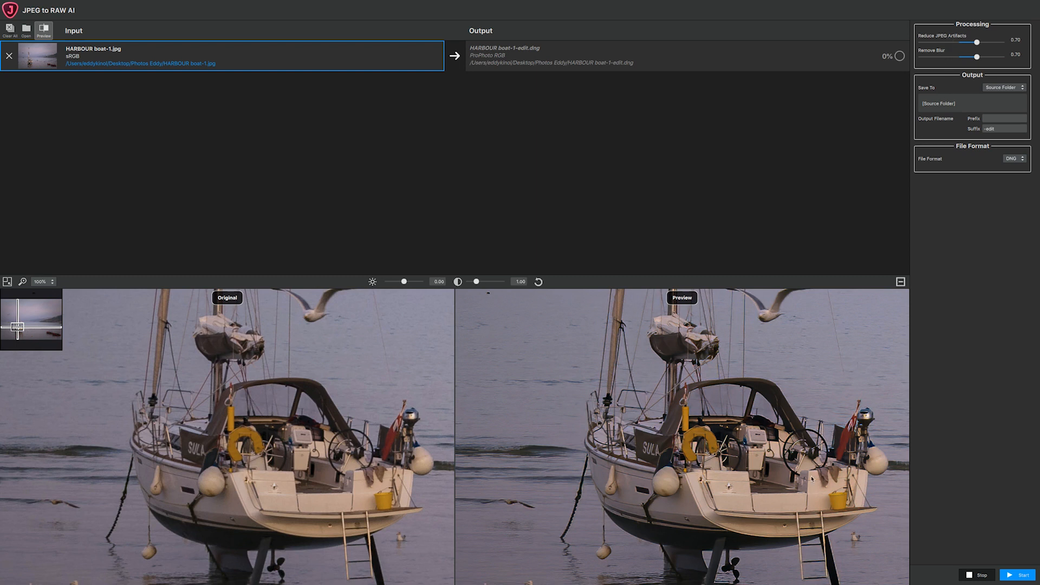
- Keep the source folder as save location and DNG as file format, and start processing the image
{"action": "left_click", "coordinate": [1009, 89]}
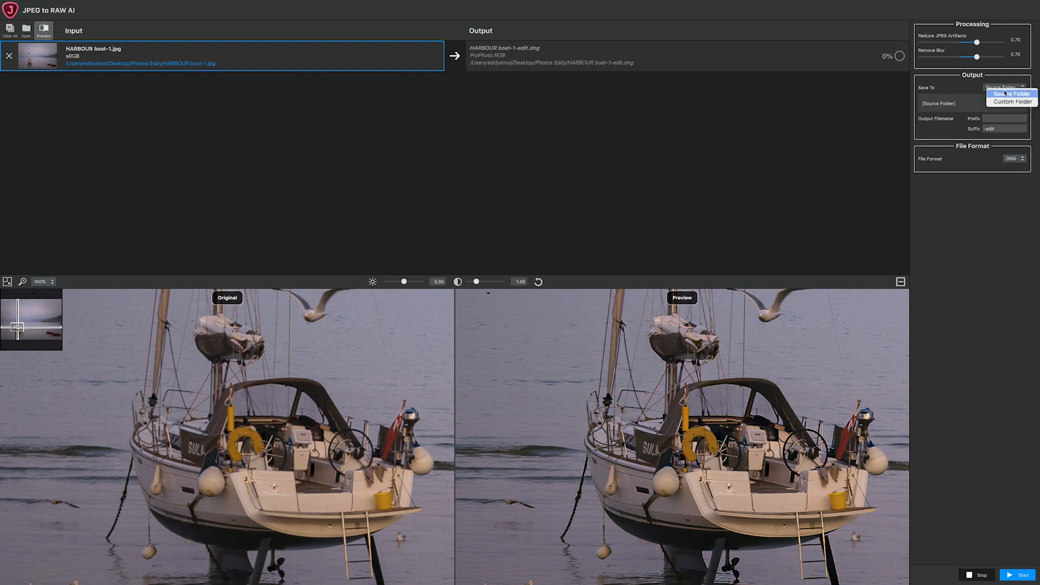
{"action": "left_click", "coordinate": [965, 90]}
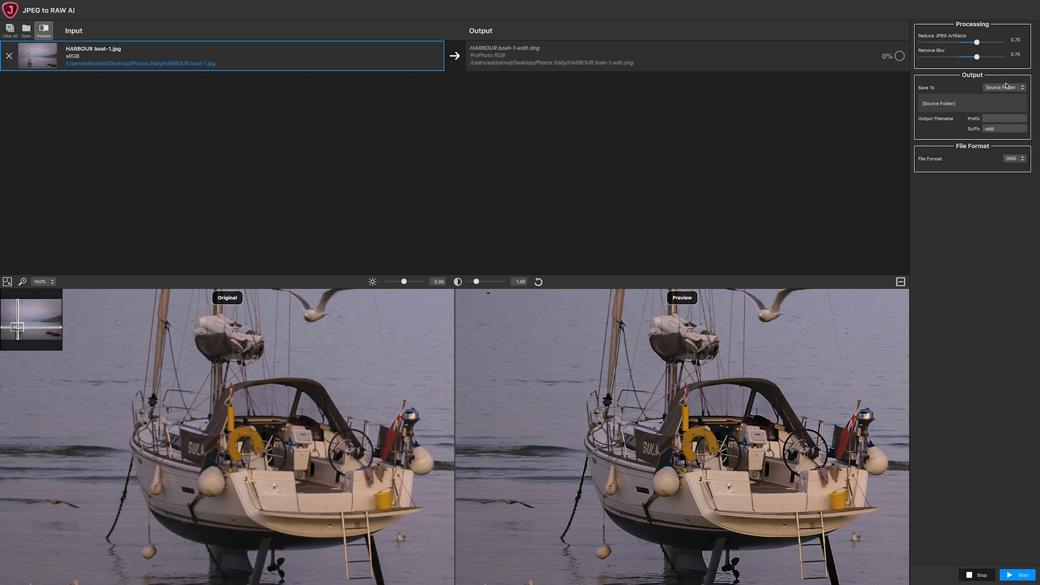
{"action": "left_click", "coordinate": [986, 130]}
{"action": "left_click", "coordinate": [1022, 161]}
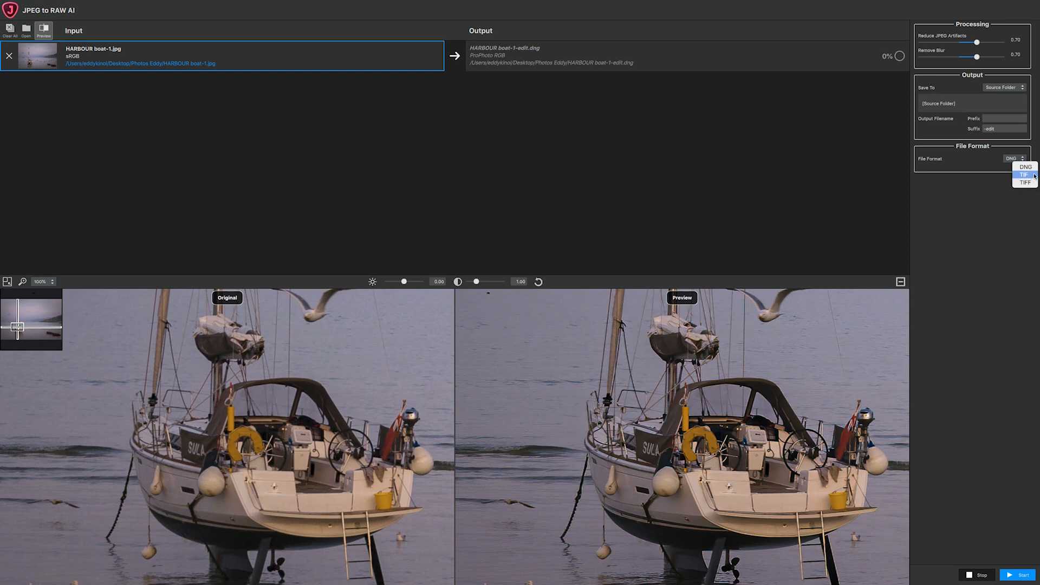
{"action": "left_click", "coordinate": [969, 162]}
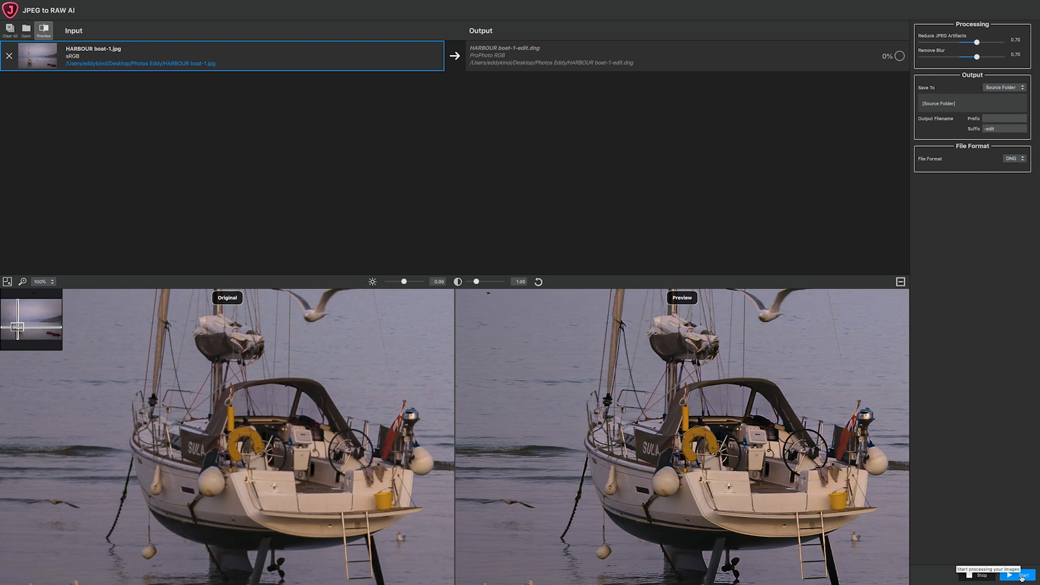
{"action": "left_click", "coordinate": [1022, 576]}
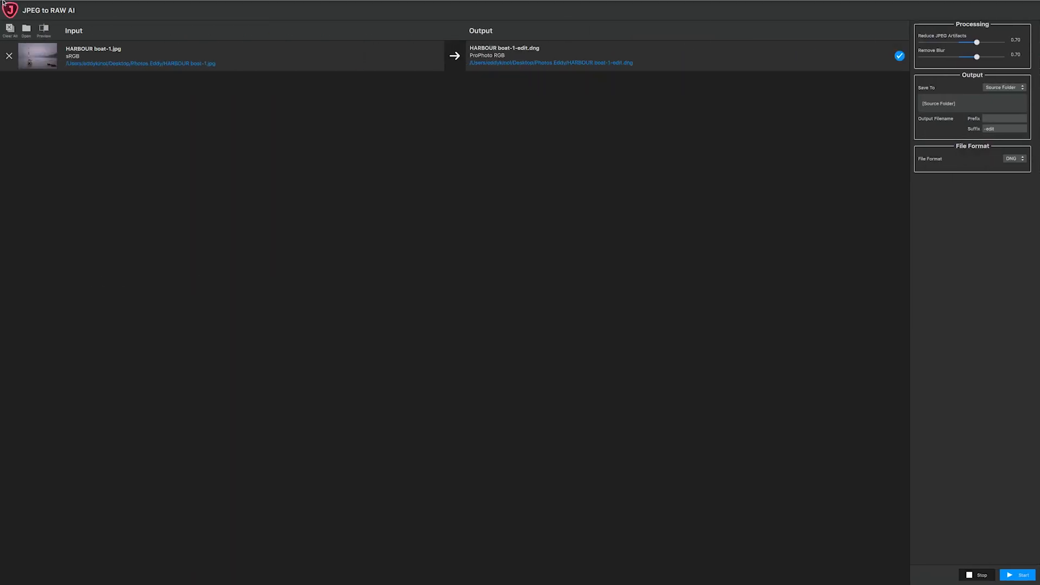
- Switch to Lightroom Classic and open the photo import dialog from the Library module
{"action": "left_click", "coordinate": [499, 569]}
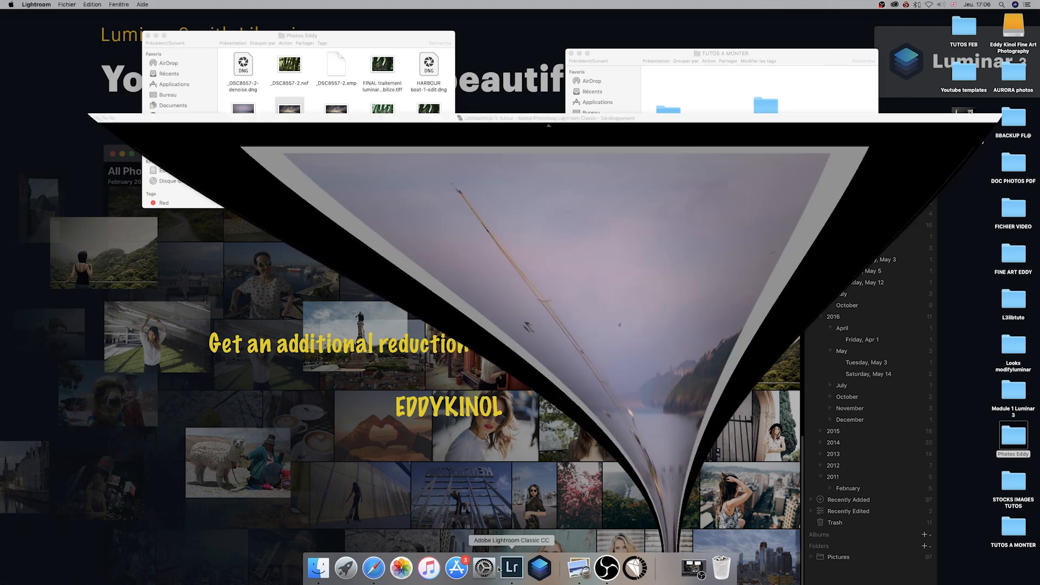
{"action": "left_click_drag", "start_coordinate": [270, 19], "coordinate": [347, 20]}
{"action": "left_click", "coordinate": [794, 34]}
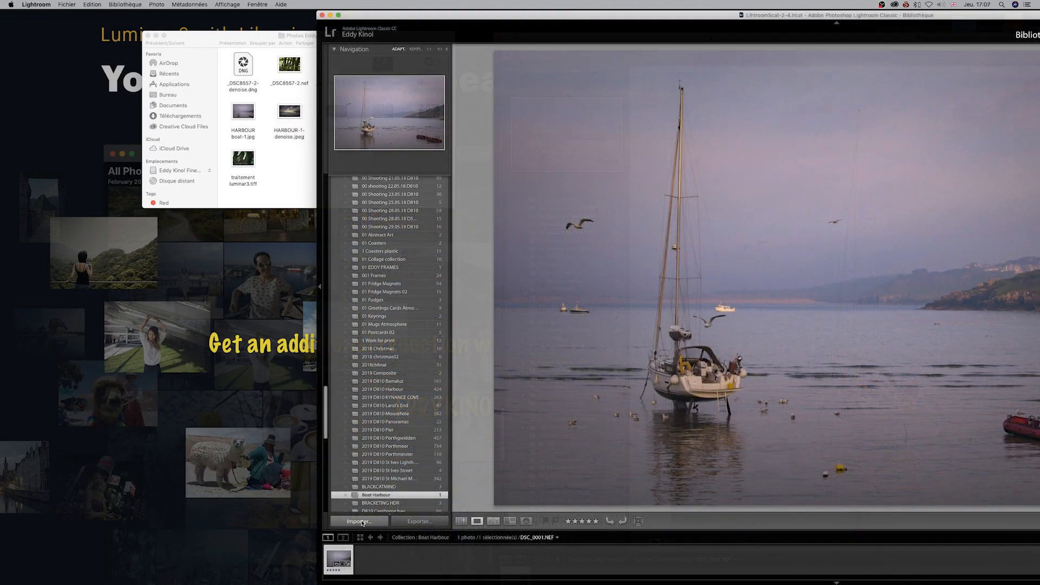
{"action": "left_click", "coordinate": [358, 521]}
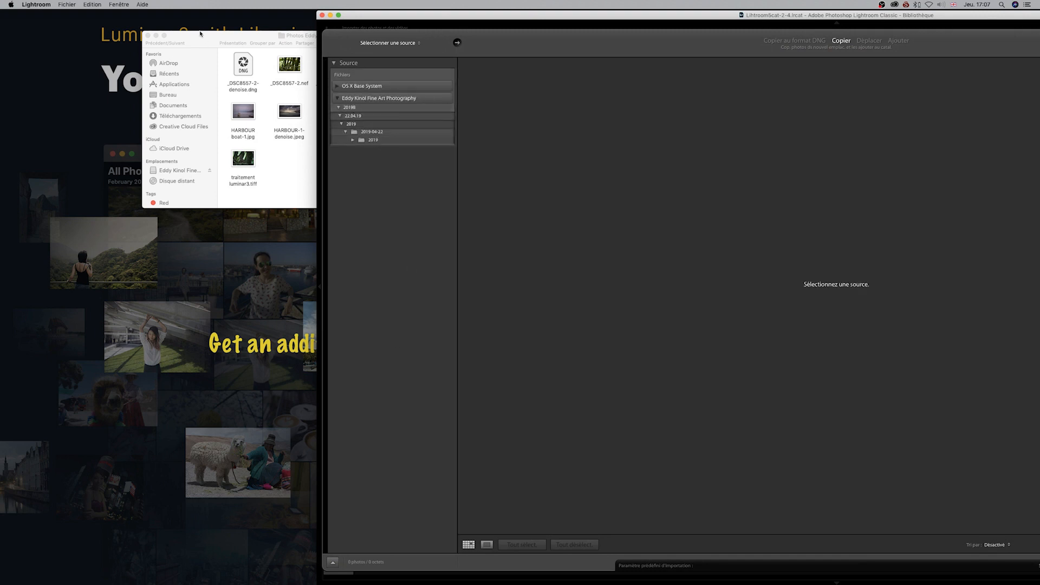
- Choose HARBOUR boat-1-edit.dng from the Finder window as the photo to import and import it into the Boat Harbour collection
{"action": "left_click_drag", "start_coordinate": [199, 35], "coordinate": [122, 37]}
{"action": "left_click", "coordinate": [357, 81]}
{"action": "left_click_drag", "start_coordinate": [352, 90], "coordinate": [547, 120]}
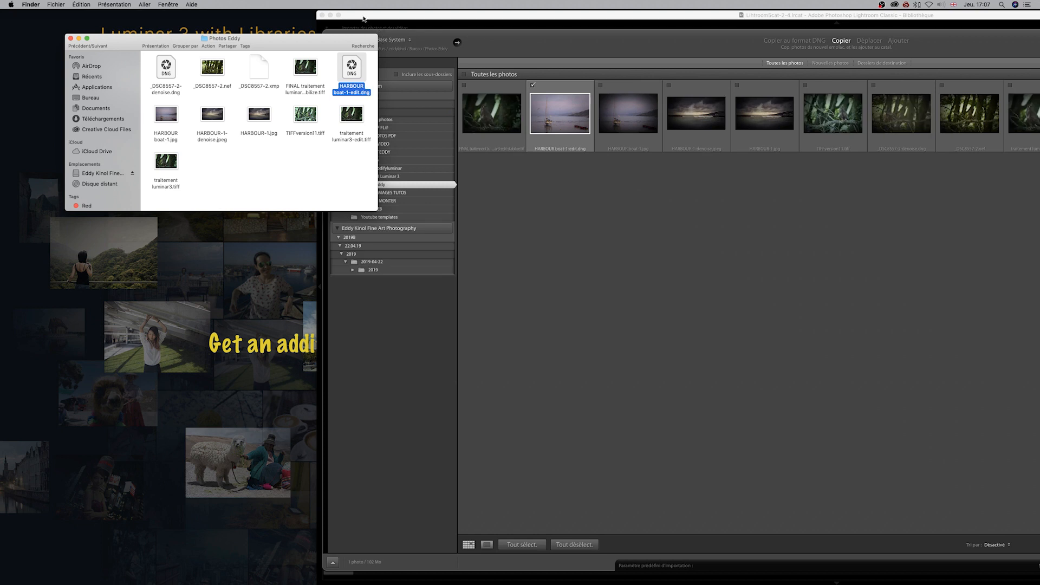
{"action": "left_click", "coordinate": [340, 16]}
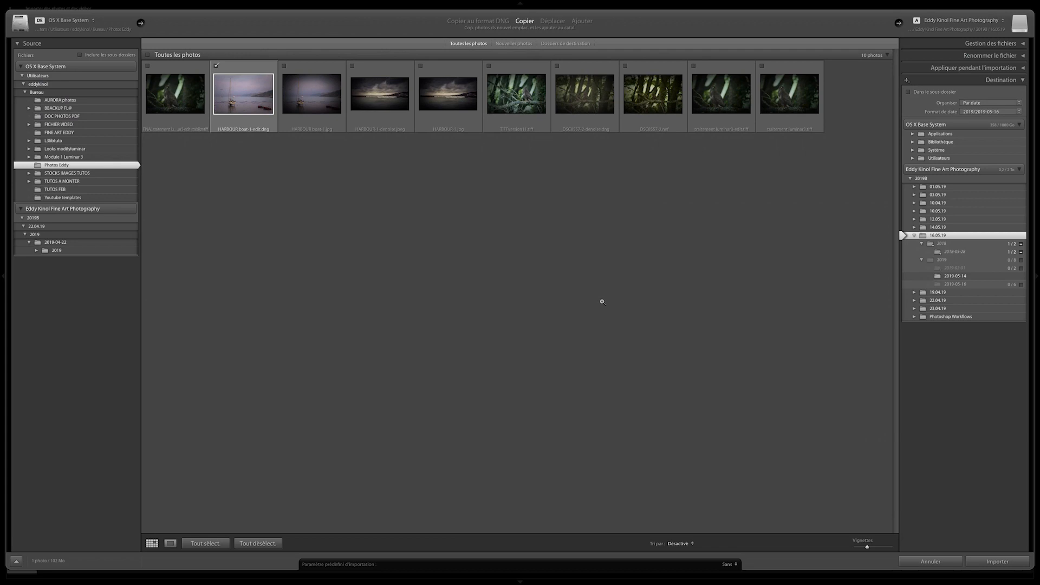
{"action": "left_click", "coordinate": [1006, 562]}
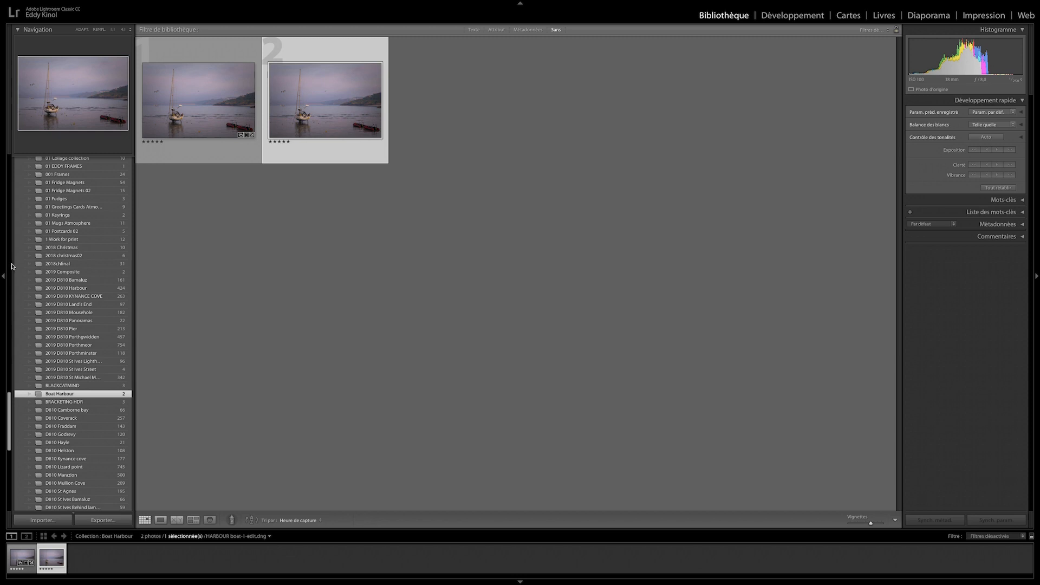
- Open DSC_0001.NEF in the Develop module and compare it with HARBOUR boat-1-edit.dng
{"action": "left_click", "coordinate": [3, 276]}
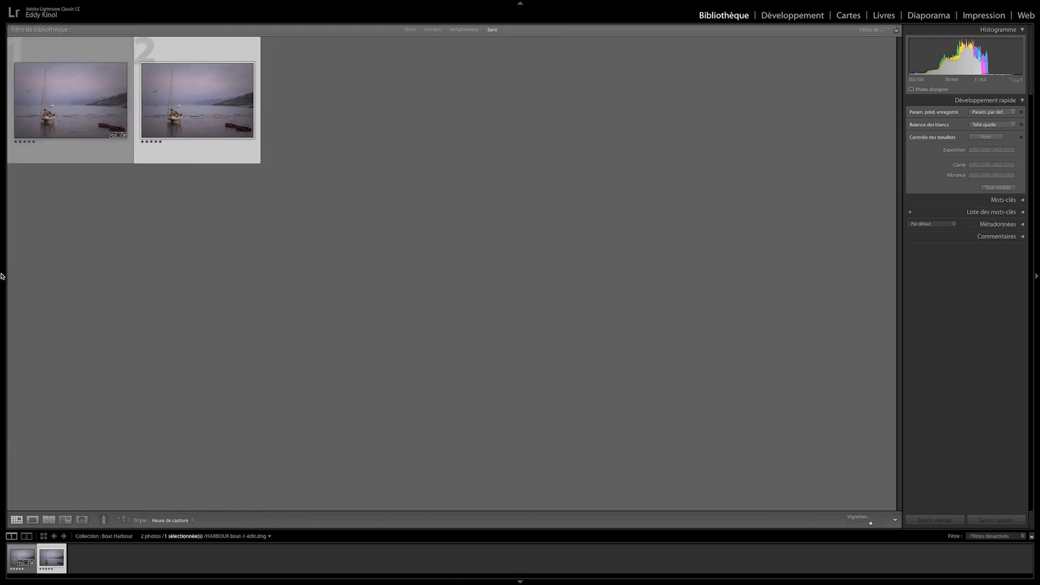
{"action": "left_click", "coordinate": [63, 101]}
{"action": "double_click", "coordinate": [63, 101]}
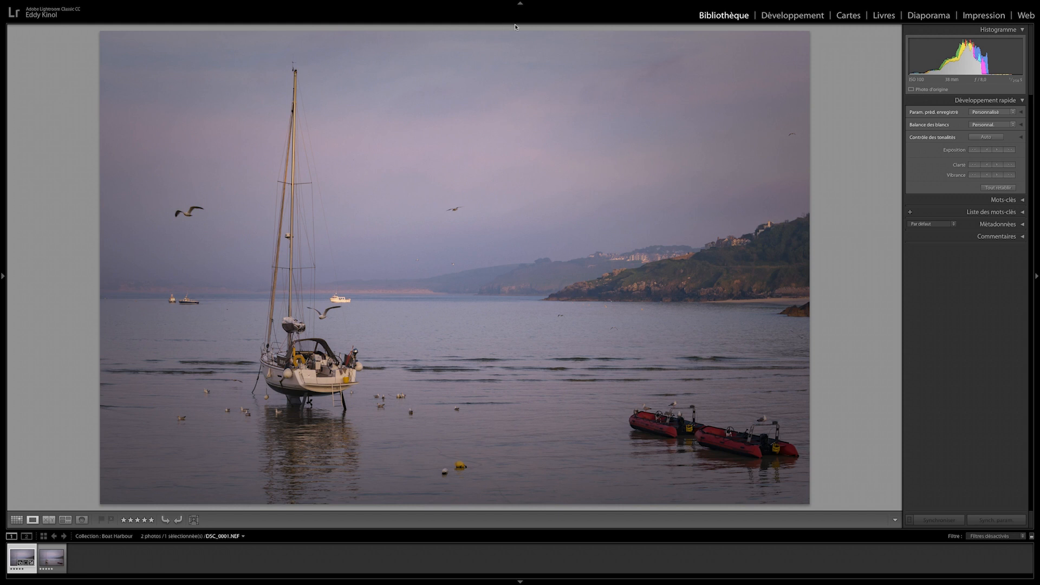
{"action": "left_click", "coordinate": [775, 13]}
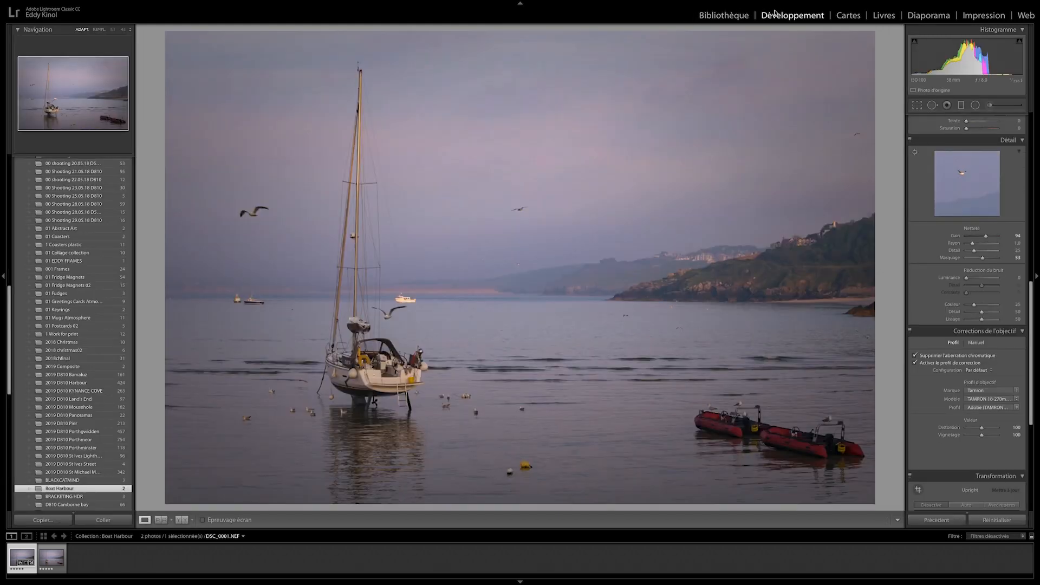
{"action": "key", "text": "Right"}
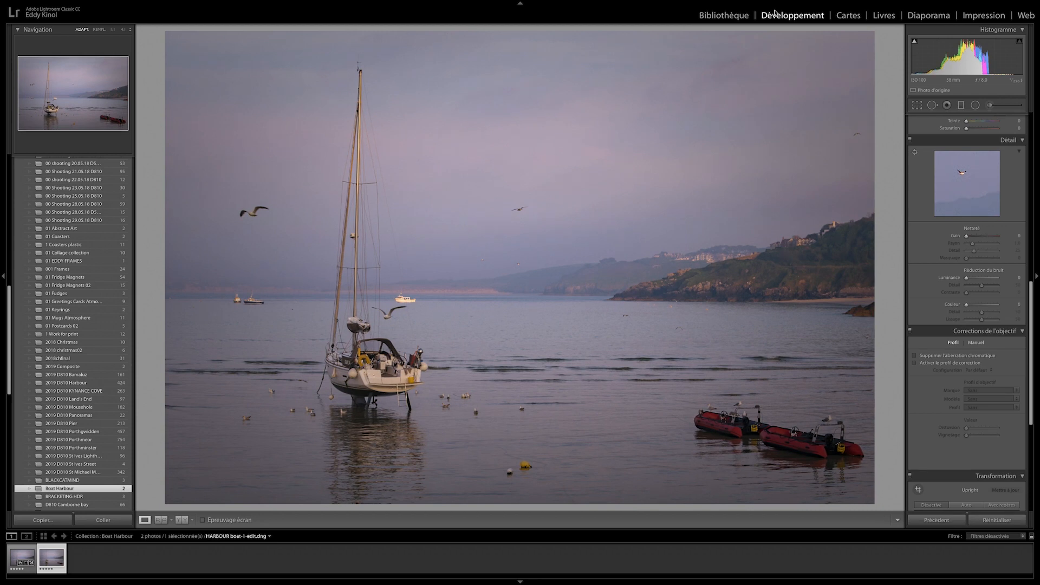
{"action": "key", "text": "Left"}
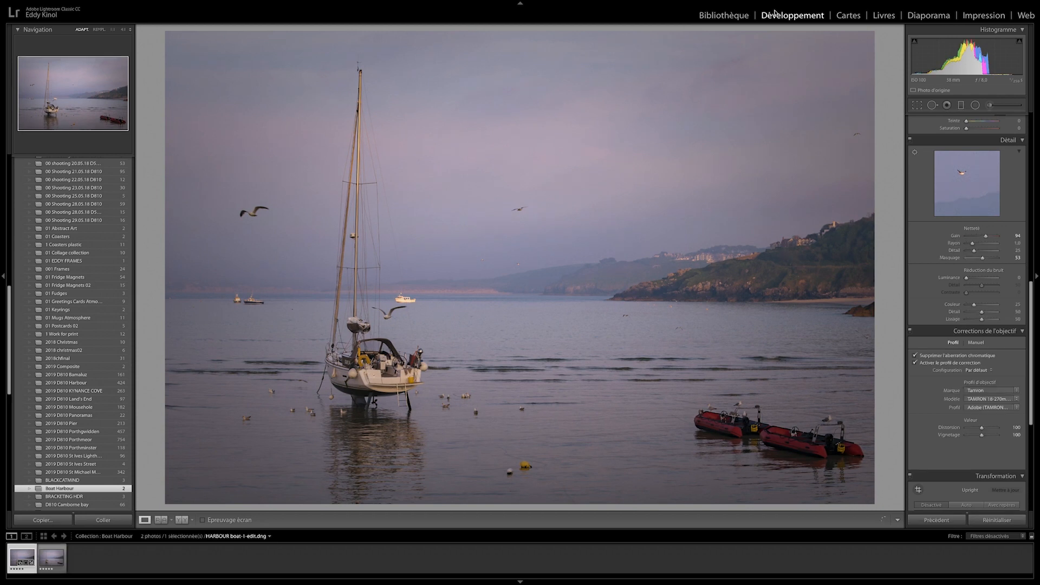
{"action": "key", "text": "Right"}
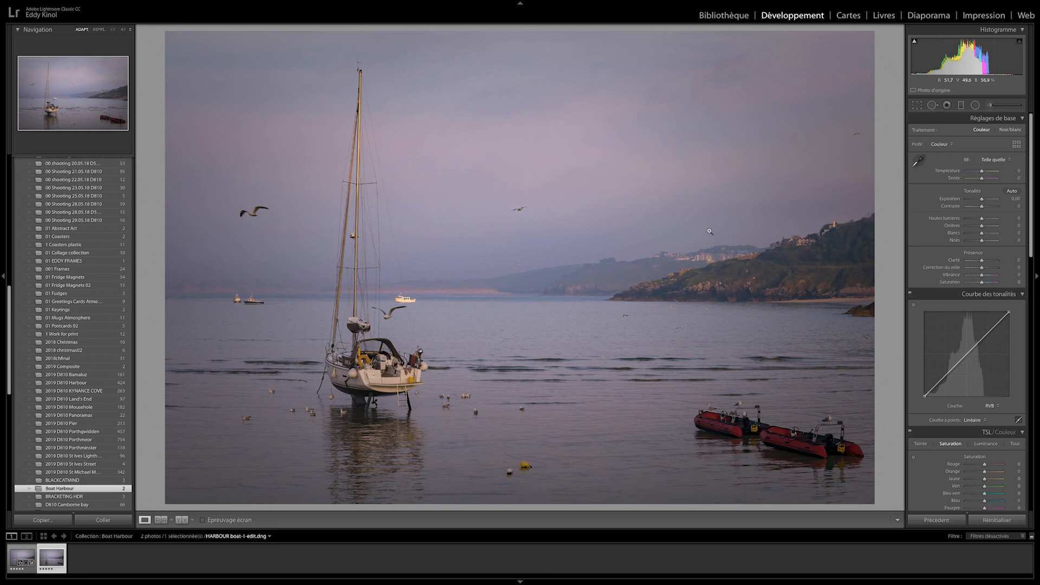
- Try the Highlights at +100 on HARBOUR boat-1-edit.dng and reset that slider
{"action": "left_click", "coordinate": [1016, 145]}
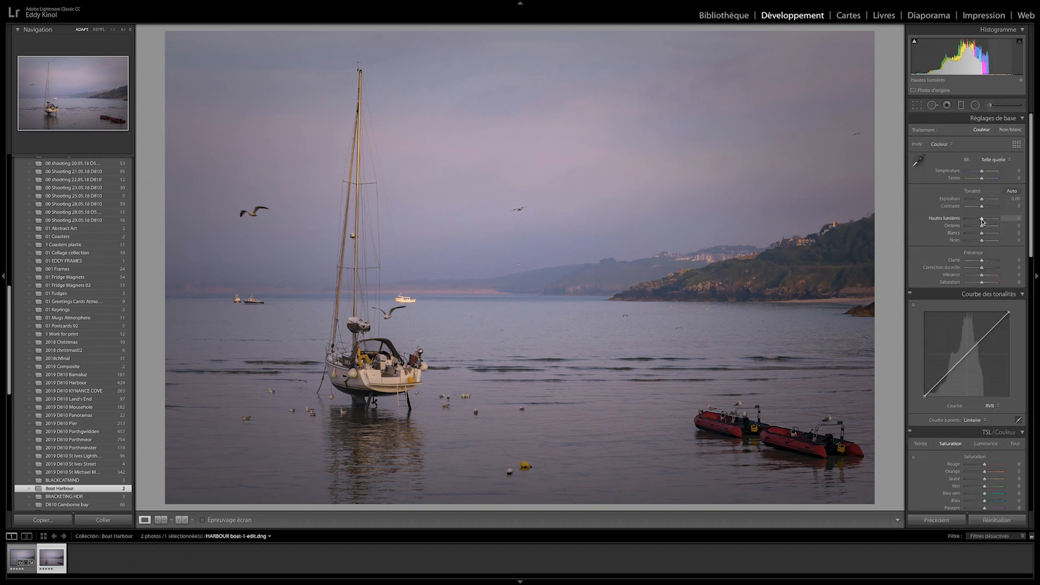
{"action": "left_click_drag", "start_coordinate": [981, 219], "coordinate": [1011, 218]}
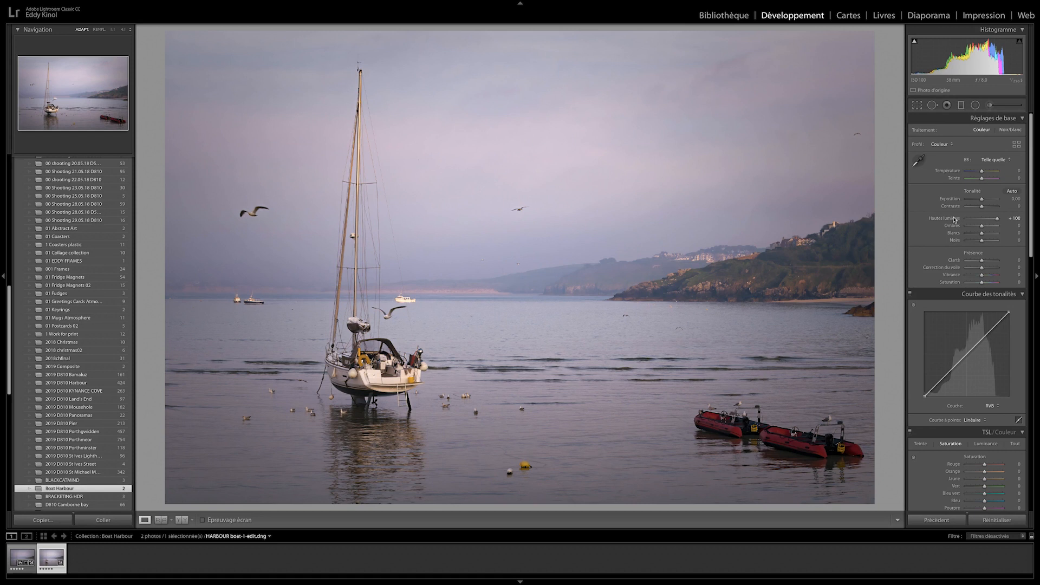
{"action": "double_click", "coordinate": [956, 218]}
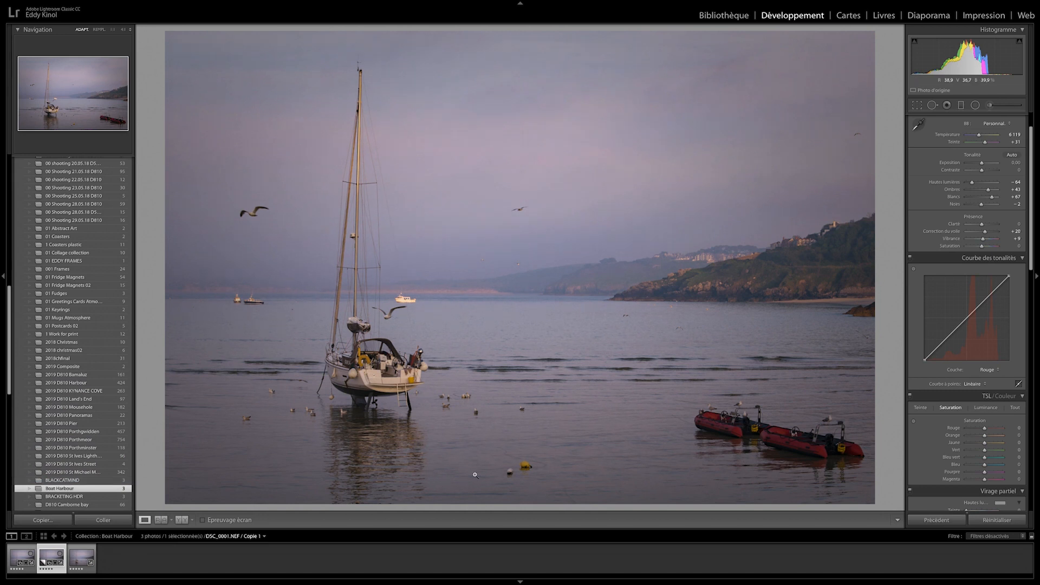
- Reset the develop settings of the DSC_0001.NEF virtual copy, and crop and straighten it to level the horizon around the boat
{"action": "left_click", "coordinate": [991, 521]}
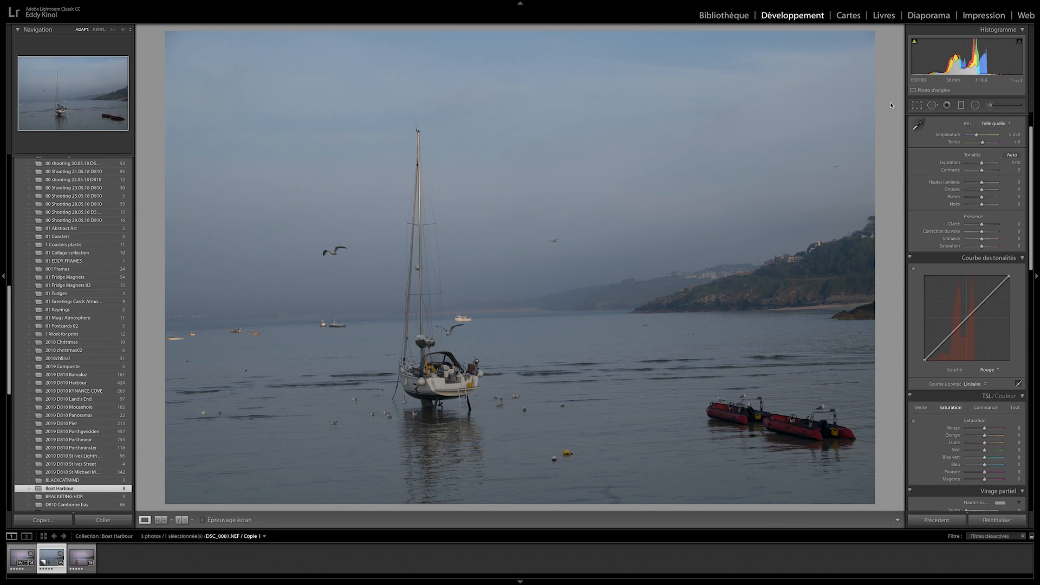
{"action": "left_click", "coordinate": [917, 105]}
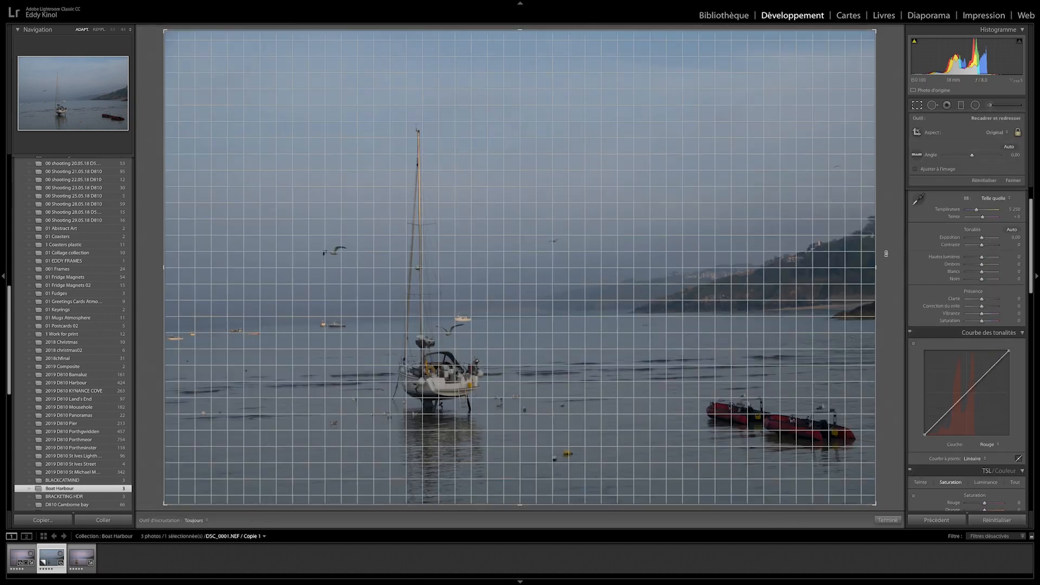
{"action": "left_click_drag", "start_coordinate": [886, 254], "coordinate": [887, 233]}
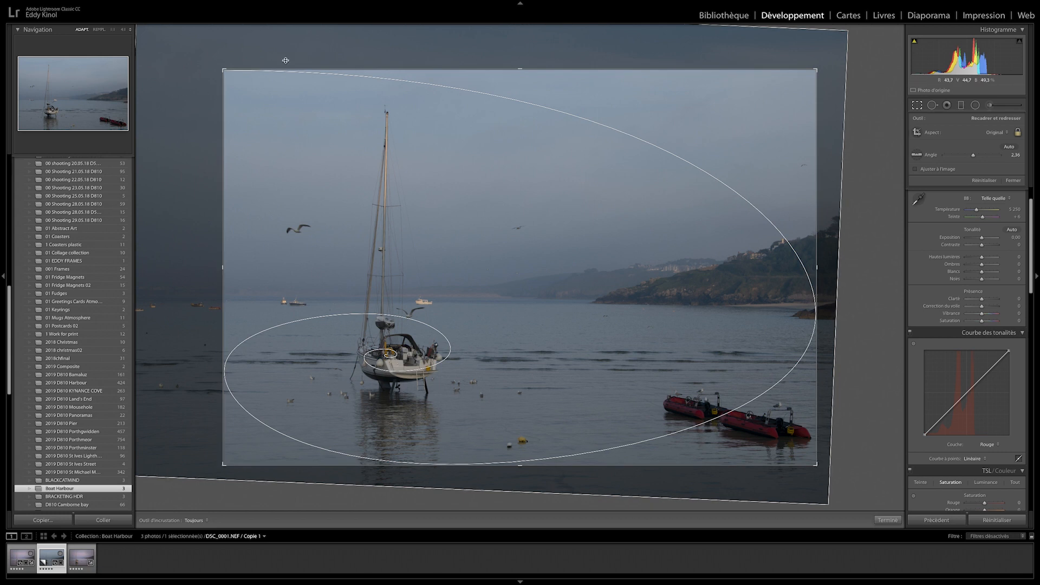
{"action": "left_click", "coordinate": [916, 106]}
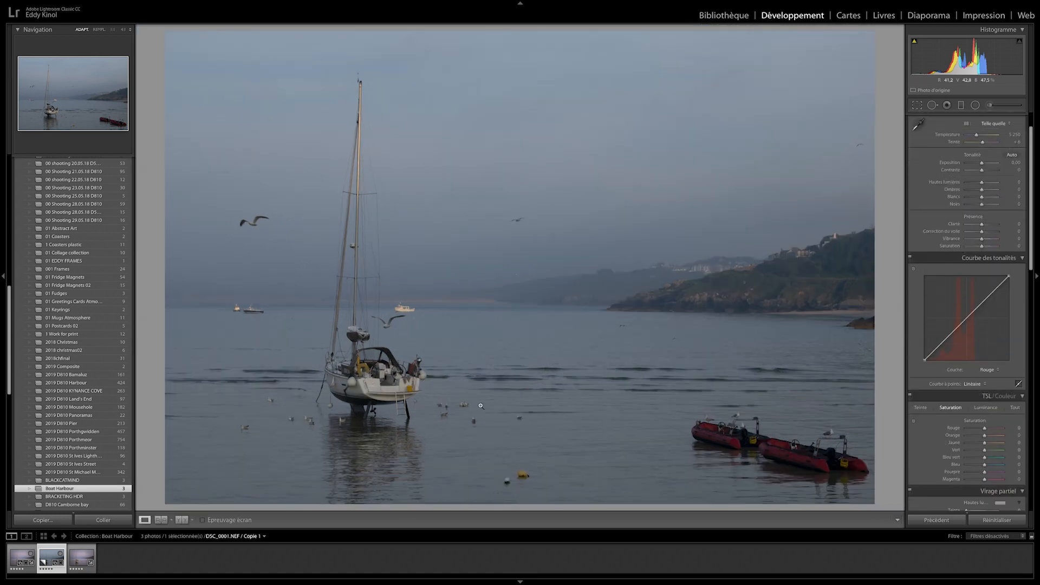
- Lower the red channel's midtones in the tone curve of HARBOUR boat-1-edit.dng and compare the result with the unedited virtual copy
{"action": "mouse_move", "coordinate": [1, 584]}
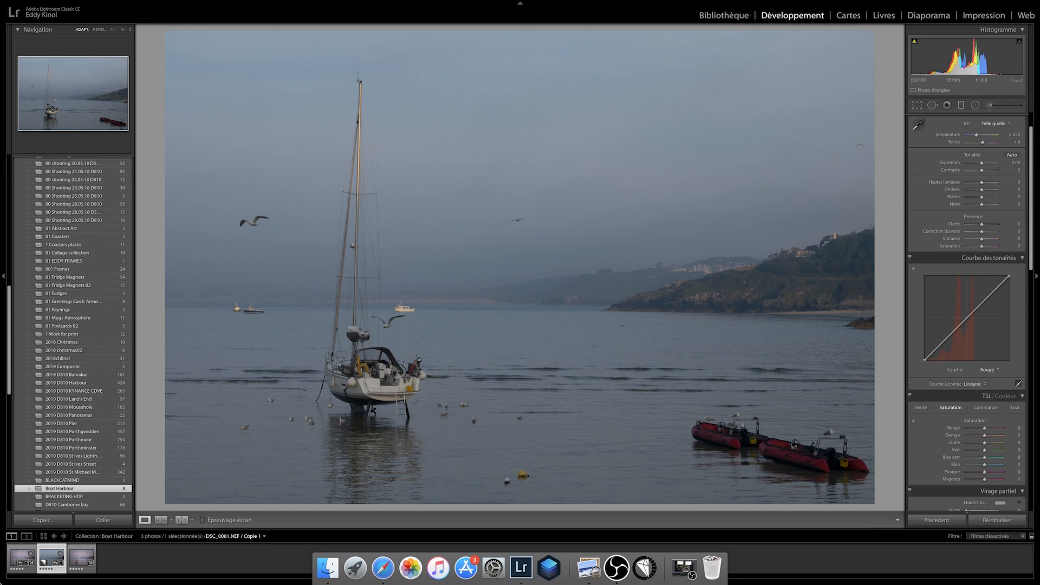
{"action": "left_click", "coordinate": [80, 560]}
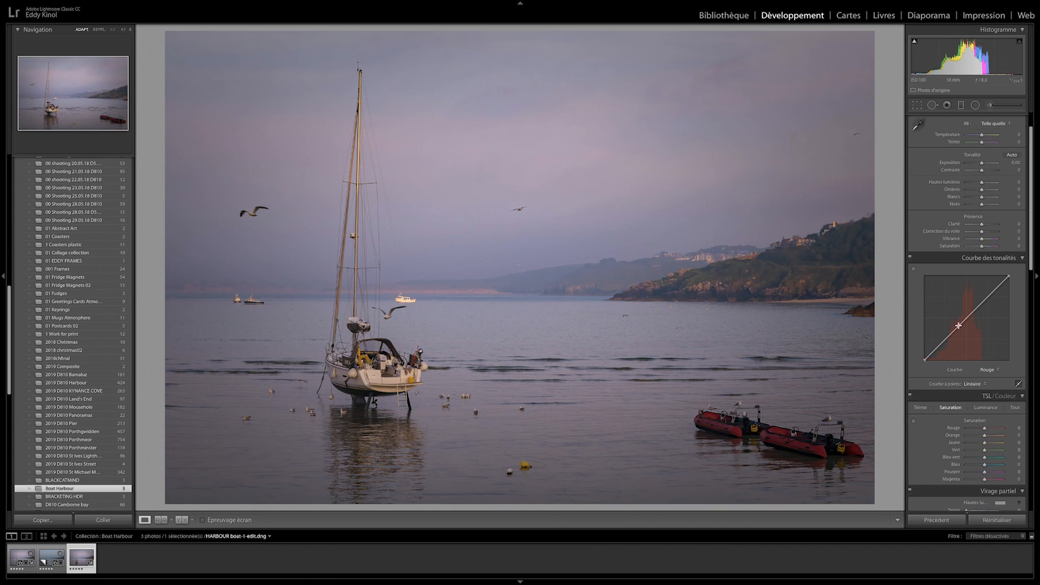
{"action": "left_click_drag", "start_coordinate": [963, 320], "coordinate": [965, 326]}
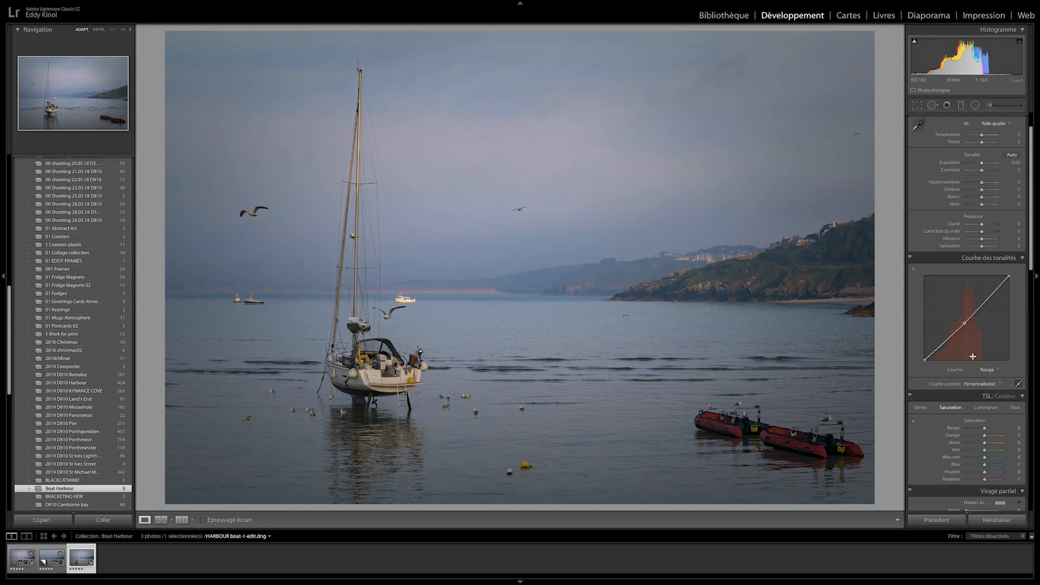
{"action": "left_click", "coordinate": [51, 560]}
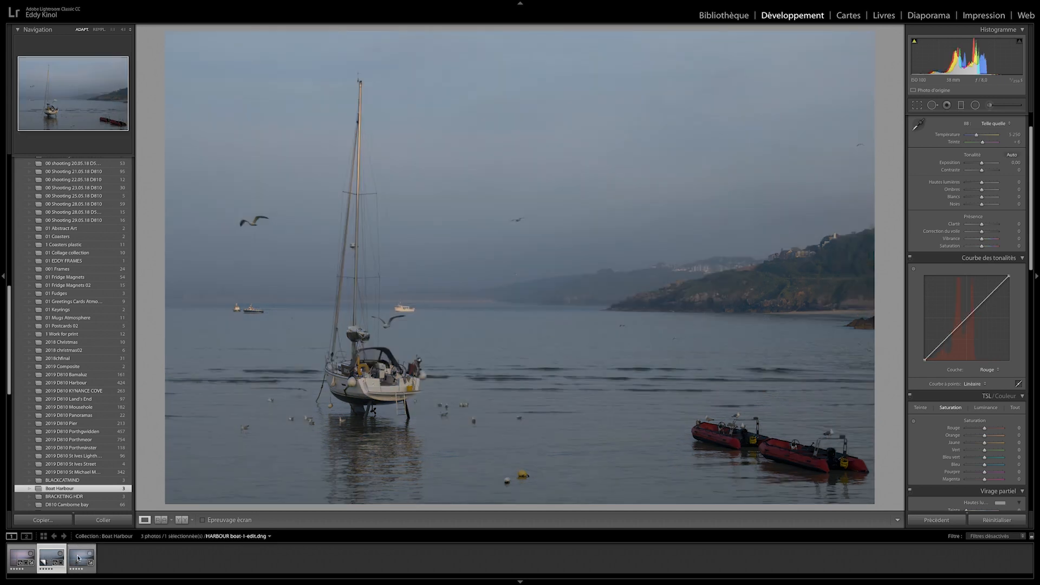
{"action": "left_click", "coordinate": [81, 558]}
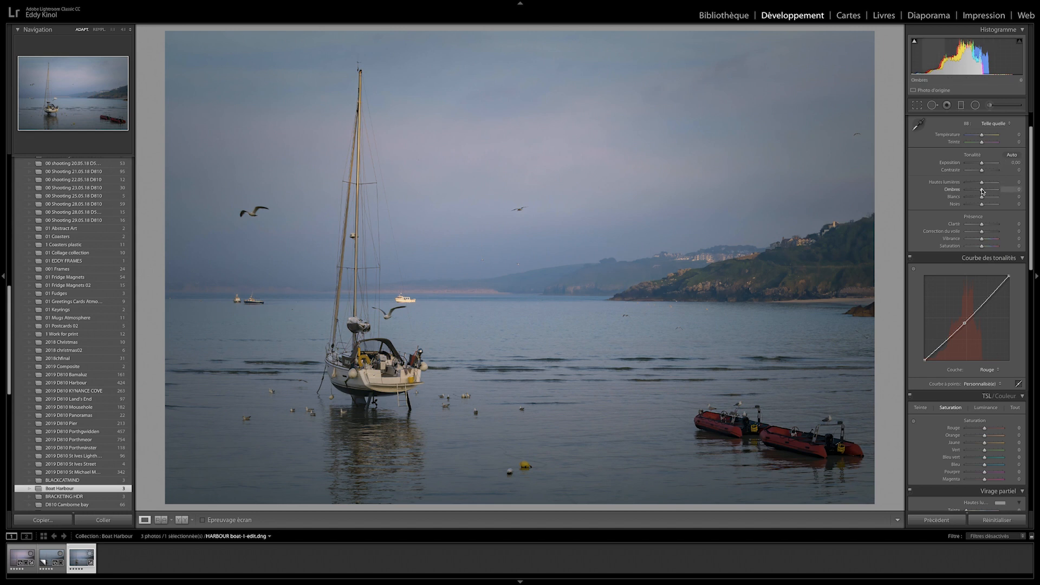
- Set HARBOUR boat-1-edit.dng to Exposure −0.75, Highlights −100, Shadows +66, Whites +61 and Blacks −34
{"action": "mouse_move", "coordinate": [982, 190]}
{"action": "left_mouse_down"}
{"action": "mouse_move", "coordinate": [1000, 190]}
{"action": "mouse_move", "coordinate": [976, 205]}
{"action": "mouse_move", "coordinate": [978, 184]}
{"action": "mouse_move", "coordinate": [965, 185]}
{"action": "left_mouse_up"}
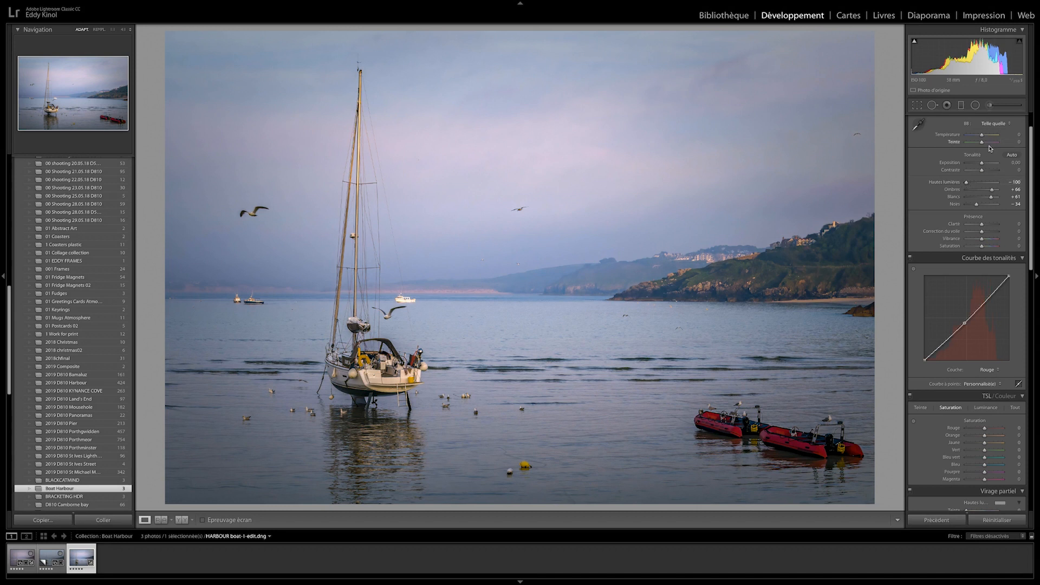
{"action": "left_click_drag", "start_coordinate": [982, 163], "coordinate": [980, 163]}
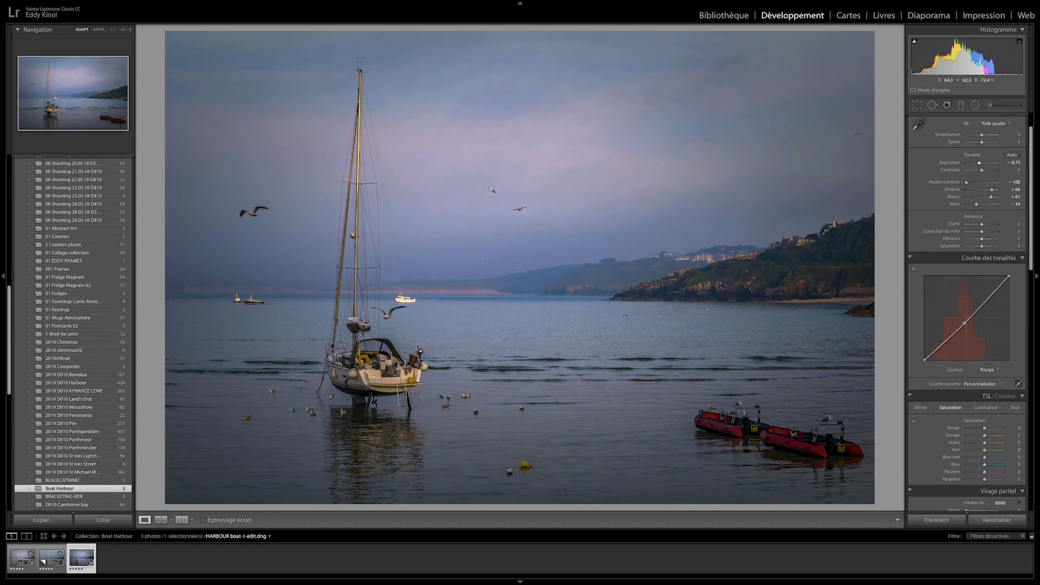
- Set the Highlights to −100 and the Whites to −89 on the DSC_0001.NEF virtual copy
{"action": "left_click", "coordinate": [54, 558]}
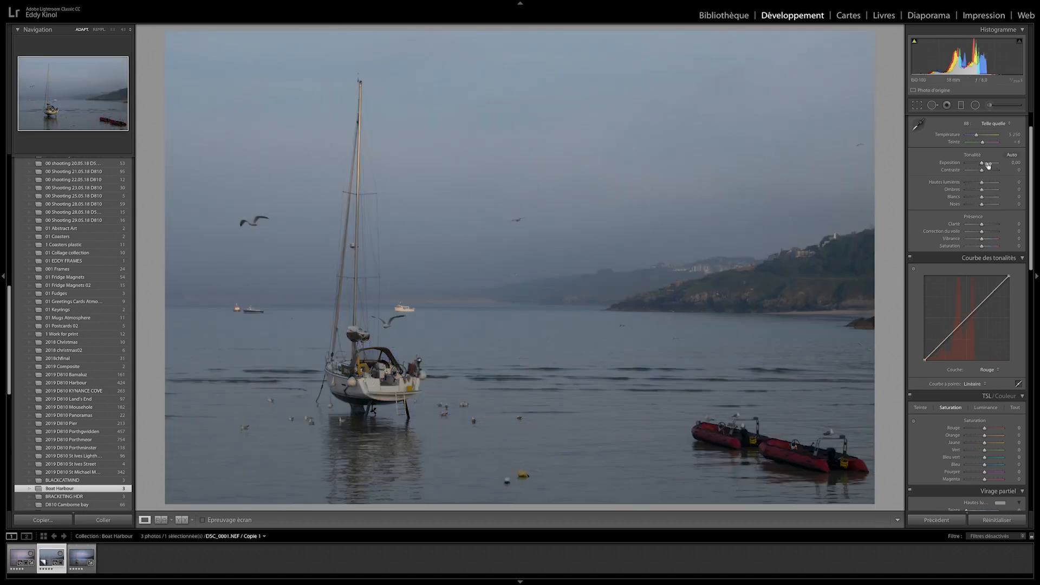
{"action": "left_click_drag", "start_coordinate": [983, 183], "coordinate": [966, 183]}
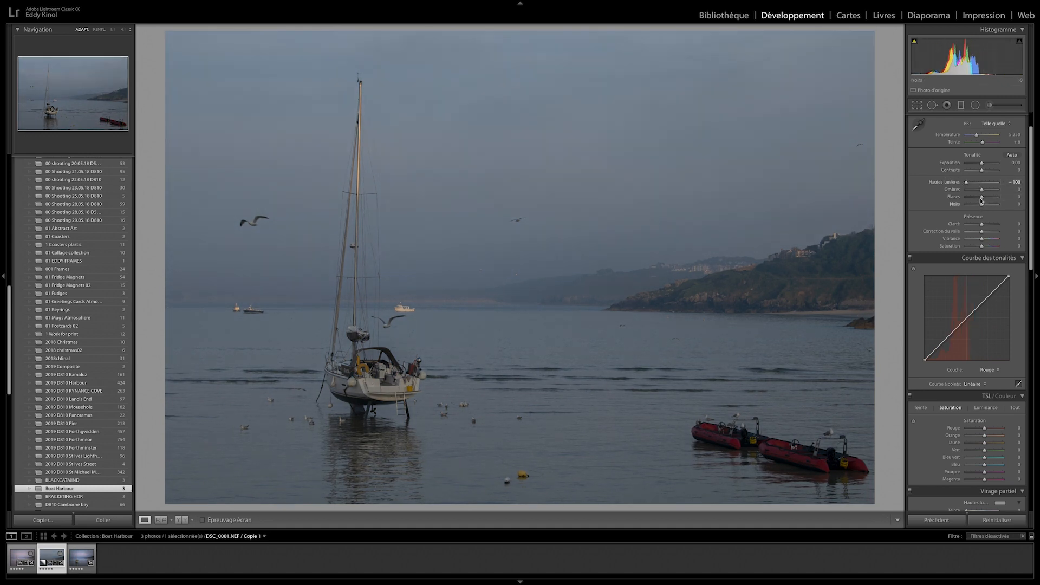
{"action": "left_click_drag", "start_coordinate": [982, 197], "coordinate": [969, 198]}
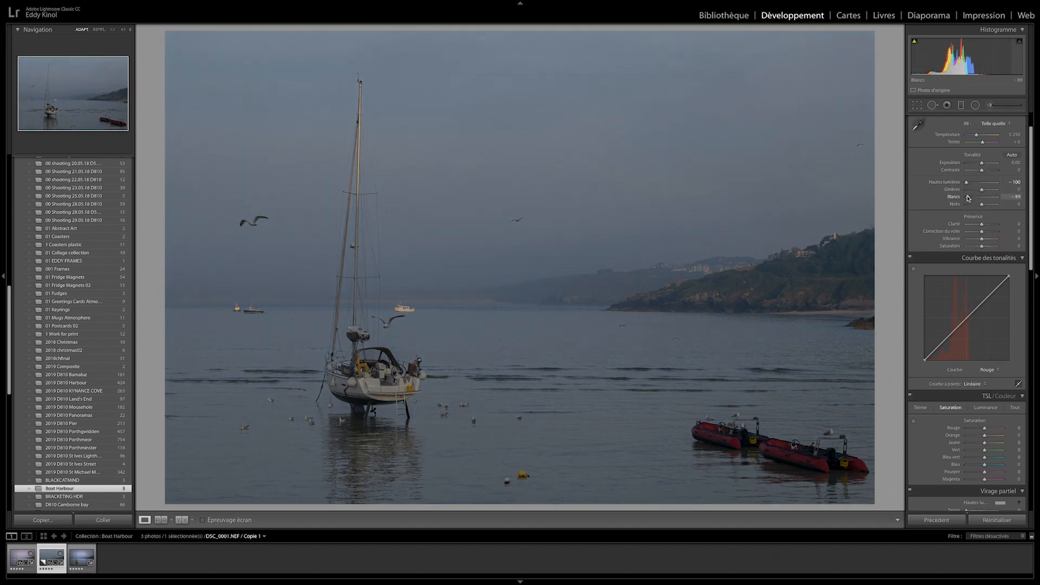
- Set the Highlights of HARBOUR boat-1-edit.dng to −40 and inspect the sky up close
{"action": "left_click", "coordinate": [80, 559]}
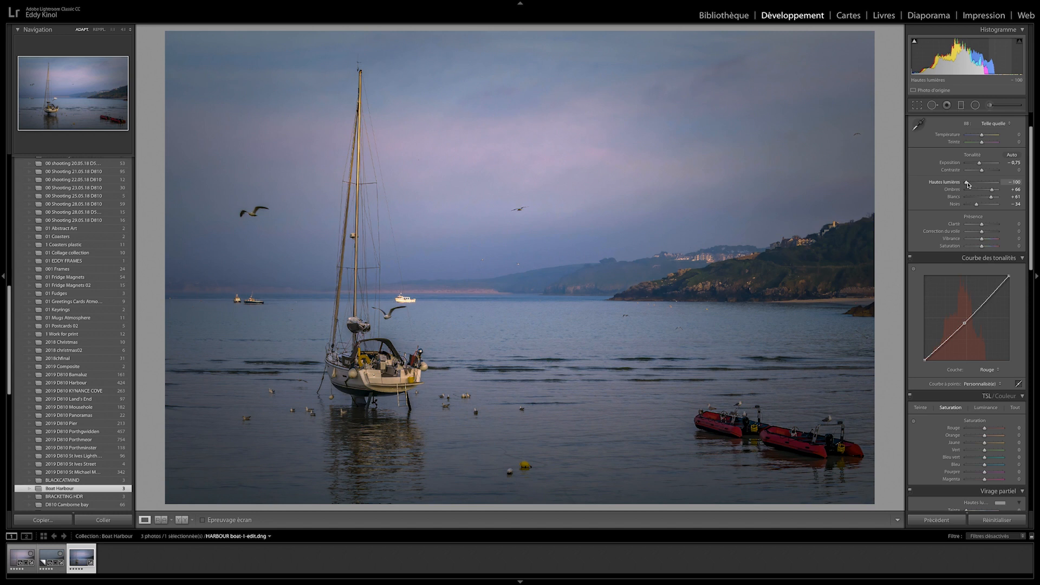
{"action": "left_click_drag", "start_coordinate": [968, 185], "coordinate": [975, 185]}
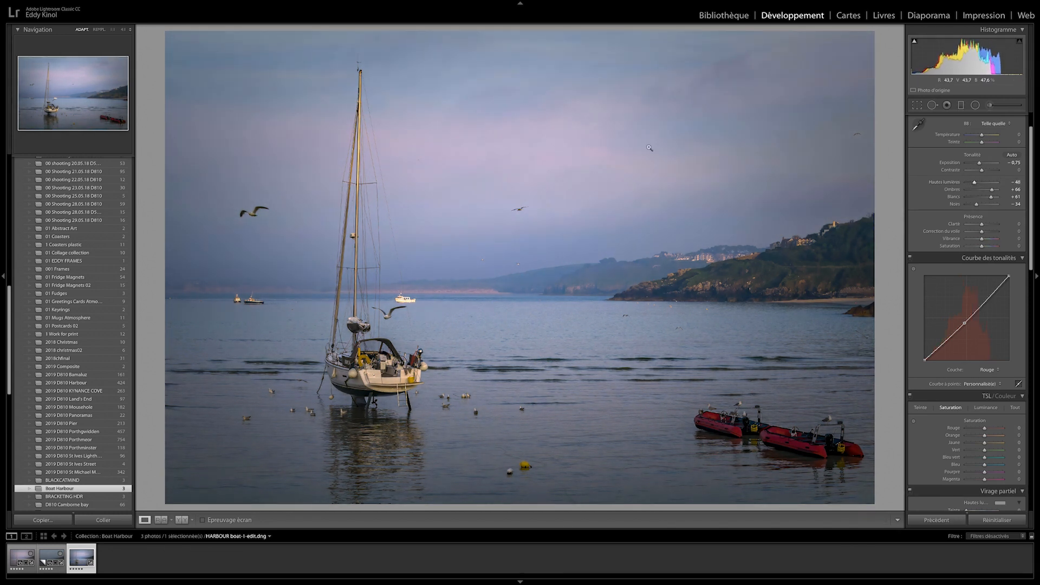
{"action": "left_click", "coordinate": [592, 136]}
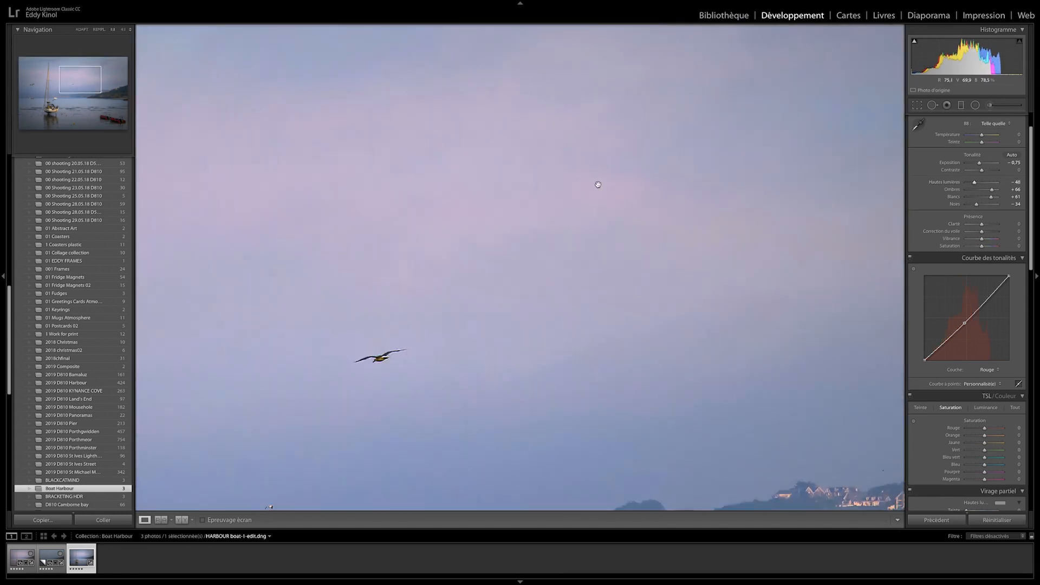
{"action": "left_click", "coordinate": [598, 184]}
- Adjust the green tone curve and set Temperature −7, Highlights +47, Blacks +100, Clarity +23 and Dehaze +13 on the DNG
{"action": "left_click_drag", "start_coordinate": [974, 183], "coordinate": [982, 186]}
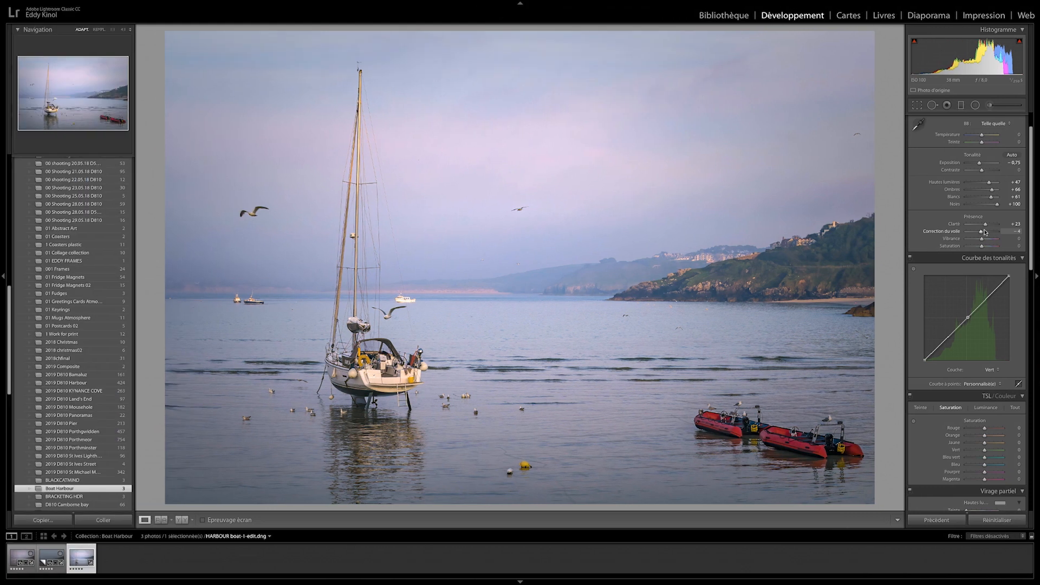
{"action": "left_click_drag", "start_coordinate": [985, 233], "coordinate": [984, 234]}
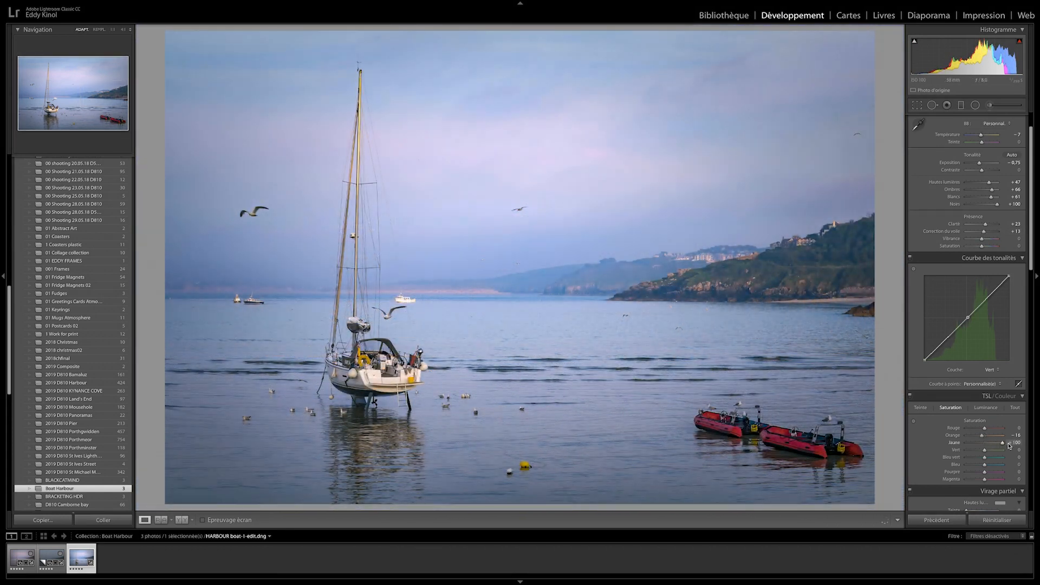
- Set the HSL saturation to Orange +50, Yellow +8, Green +59, Aqua +72 and Blue +11
{"action": "left_click_drag", "start_coordinate": [1001, 443], "coordinate": [1002, 445]}
{"action": "left_click", "coordinate": [998, 458]}
{"action": "left_click", "coordinate": [1001, 465]}
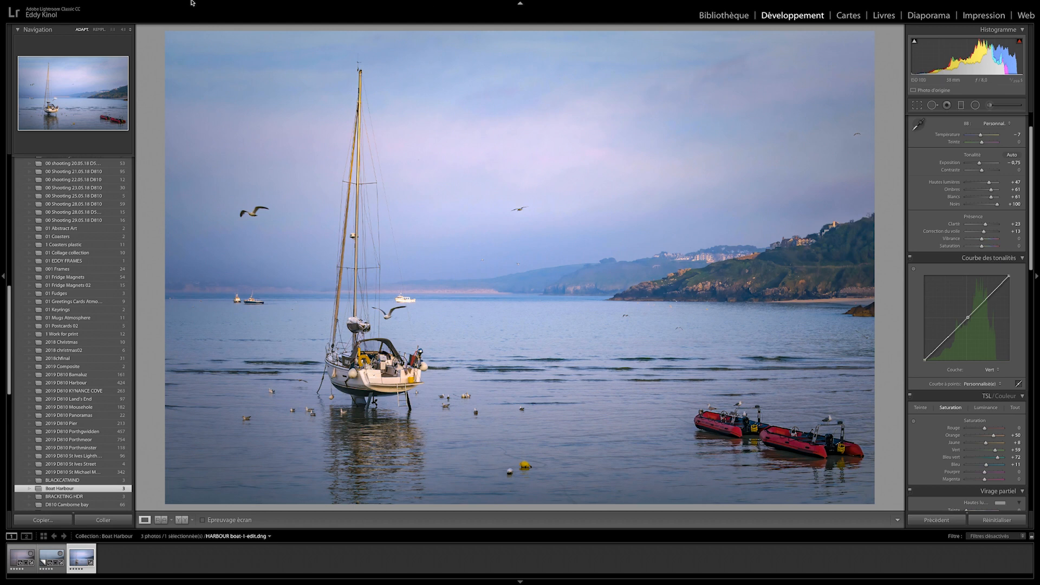
- Import HARBOUR boat-1.jpg into the library, add it to the Boat Harbour collection and open that collection
{"action": "mouse_move", "coordinate": [62, 22]}
{"action": "left_click", "coordinate": [23, 15]}
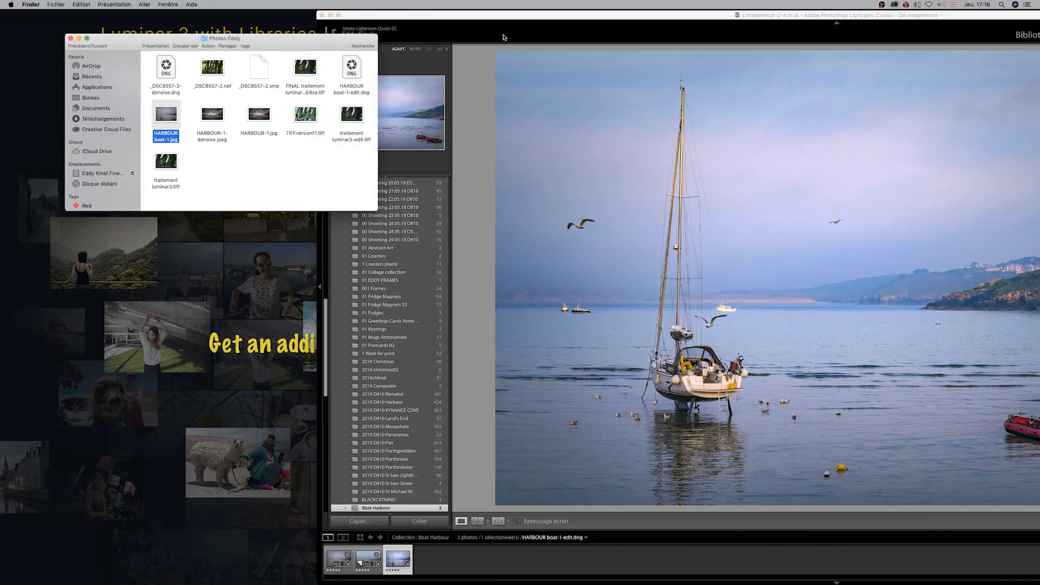
{"action": "key", "text": "shift+f"}
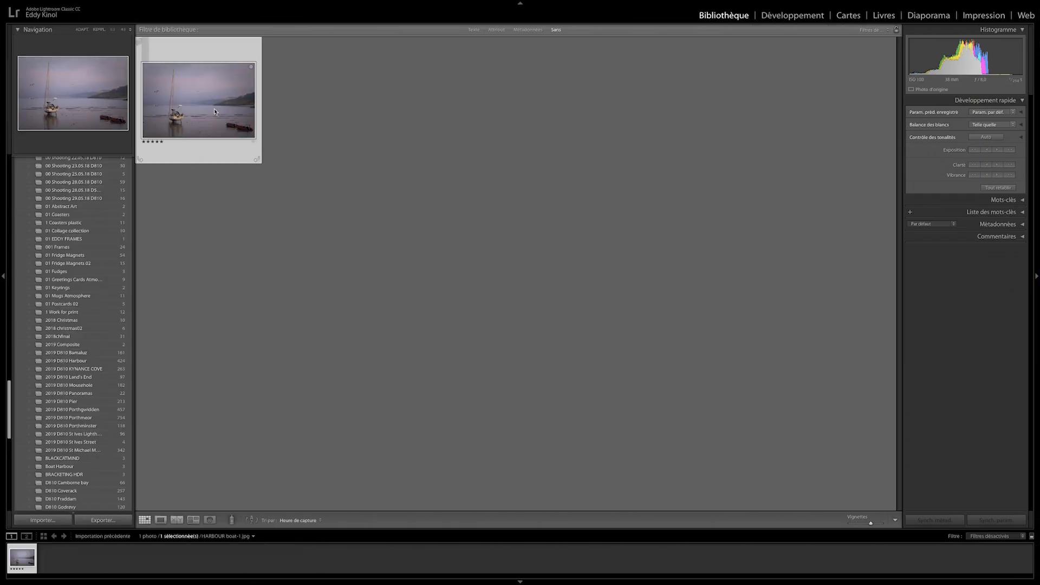
{"action": "left_click_drag", "start_coordinate": [214, 112], "coordinate": [94, 468]}
{"action": "left_click", "coordinate": [87, 467]}
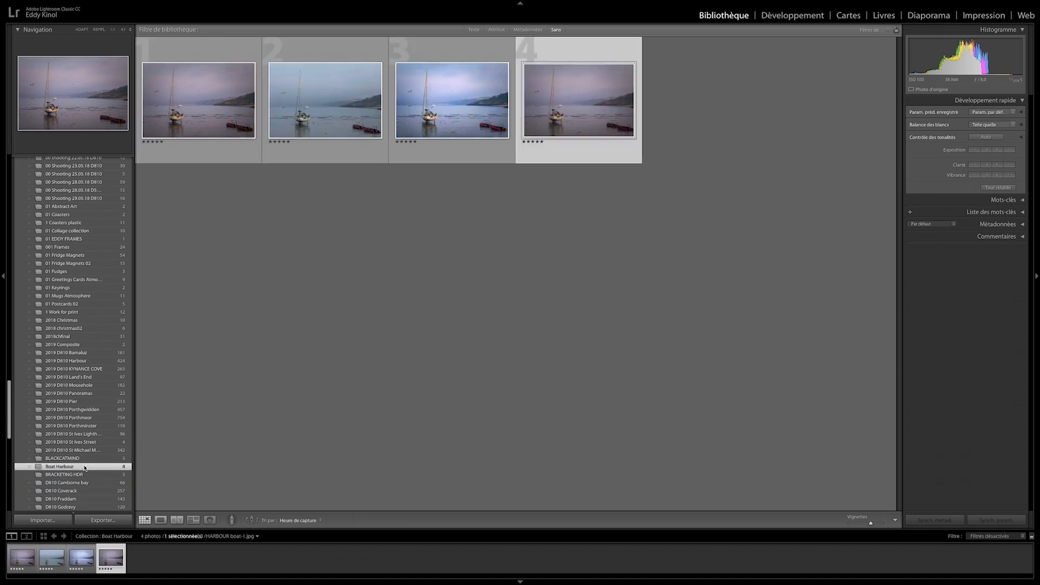
- Compare HARBOUR boat-1.jpg with HARBOUR boat-1-edit.dng at full view, and reset all develop settings of the DNG
{"action": "left_click", "coordinate": [160, 520]}
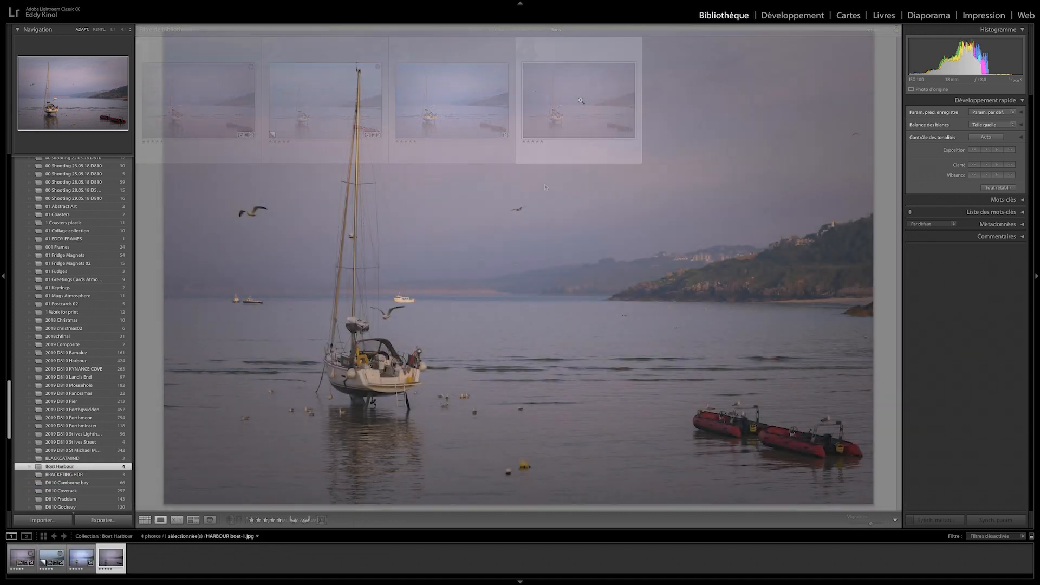
{"action": "left_click", "coordinate": [82, 559]}
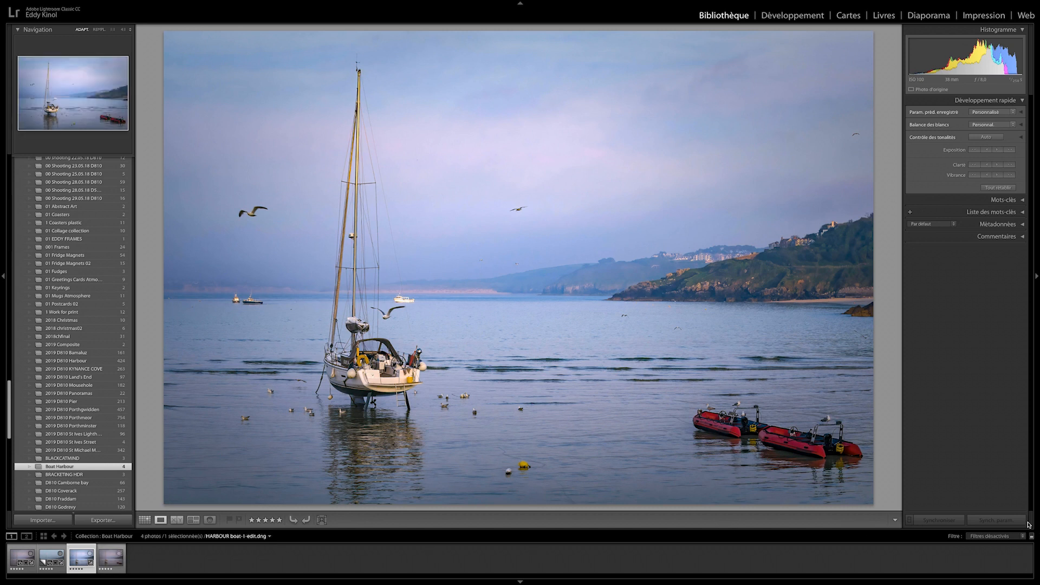
{"action": "left_click", "coordinate": [792, 16]}
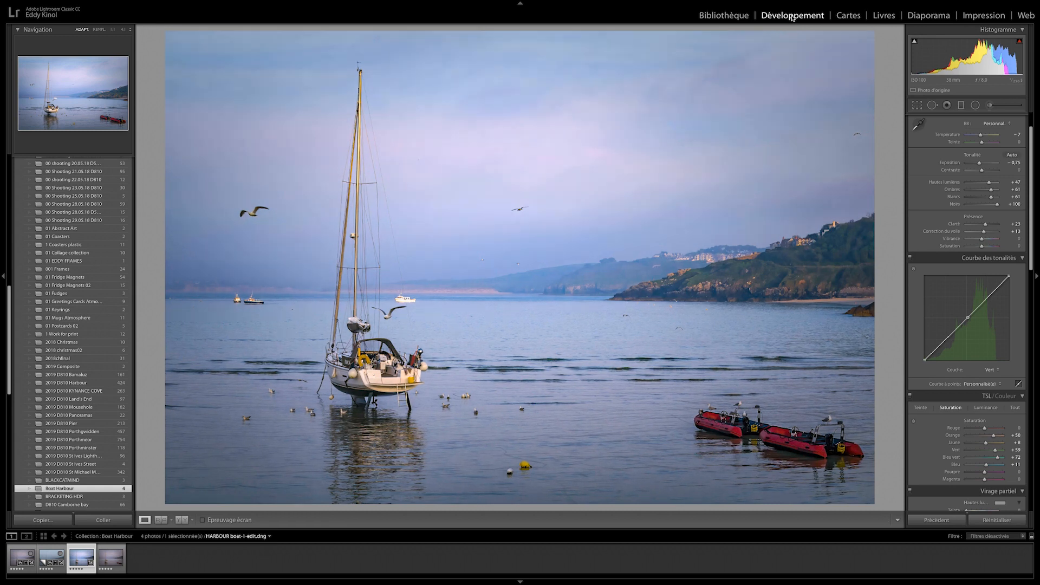
{"action": "left_click", "coordinate": [994, 522]}
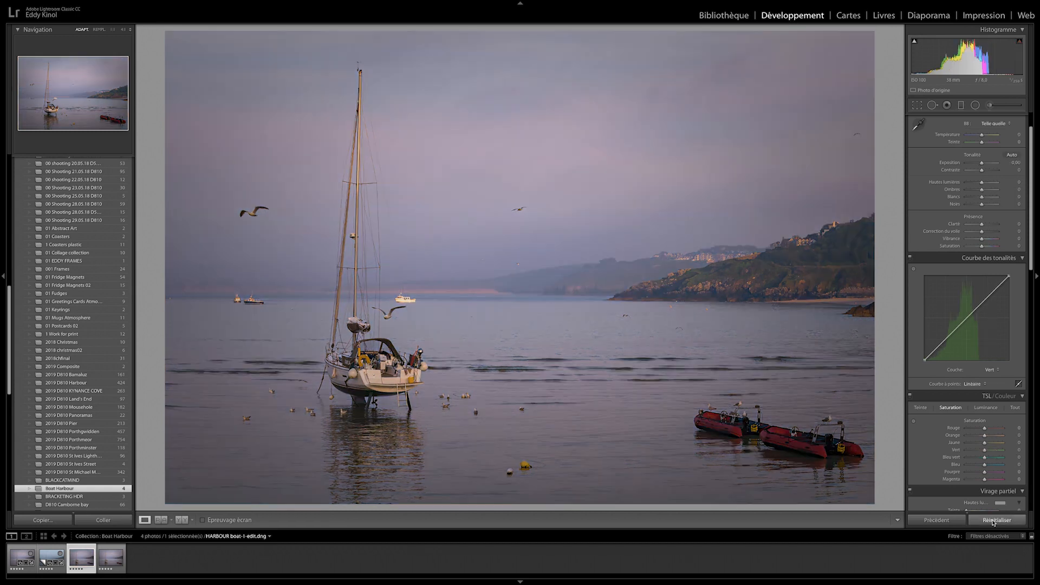
- Set the Highlights to −100 on both HARBOUR boat-1.jpg and HARBOUR boat-1-edit.dng and compare the two photos
{"action": "left_click", "coordinate": [111, 558]}
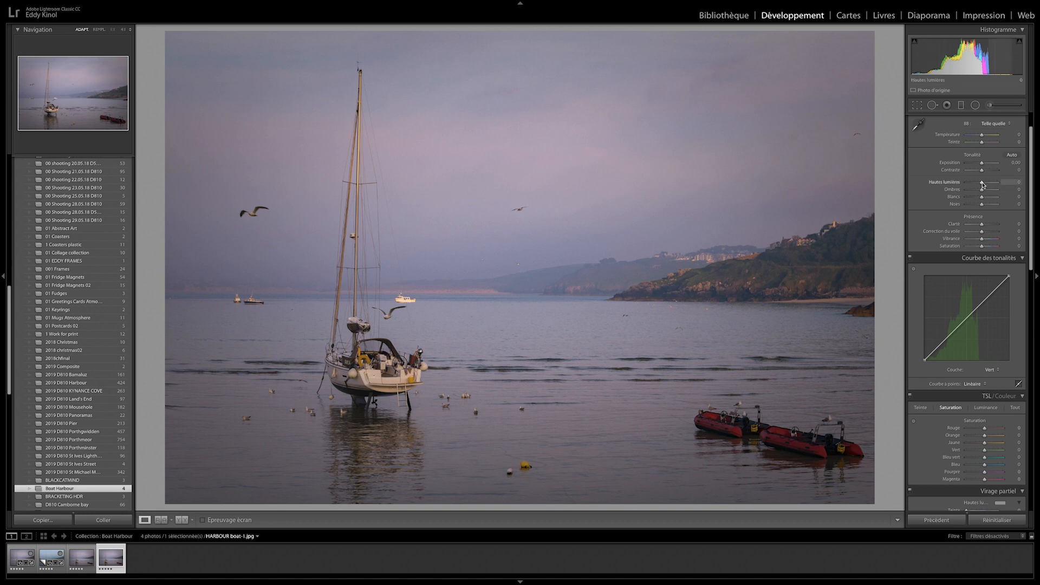
{"action": "left_click_drag", "start_coordinate": [983, 184], "coordinate": [951, 184]}
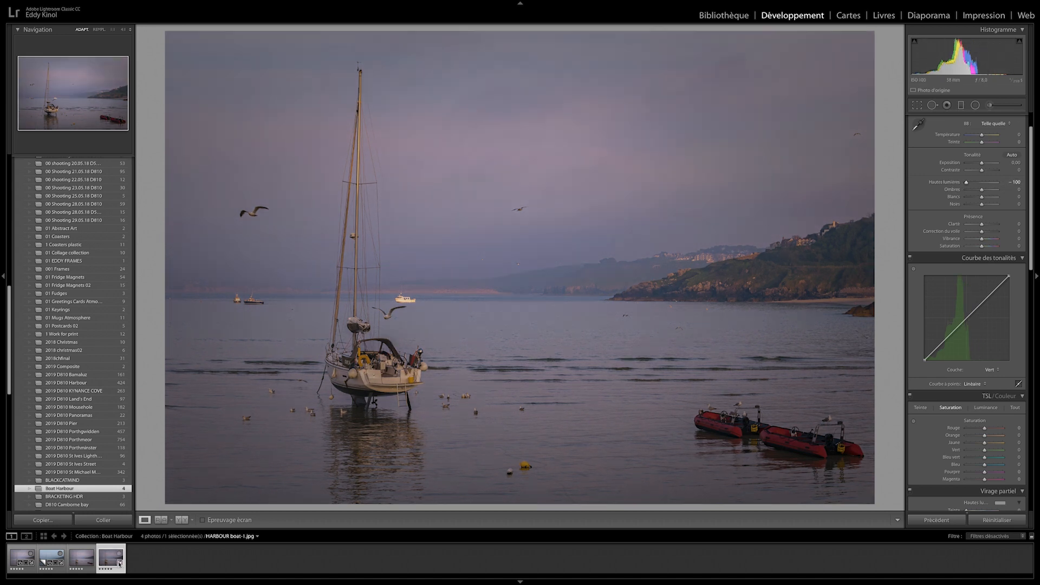
{"action": "left_click", "coordinate": [82, 558]}
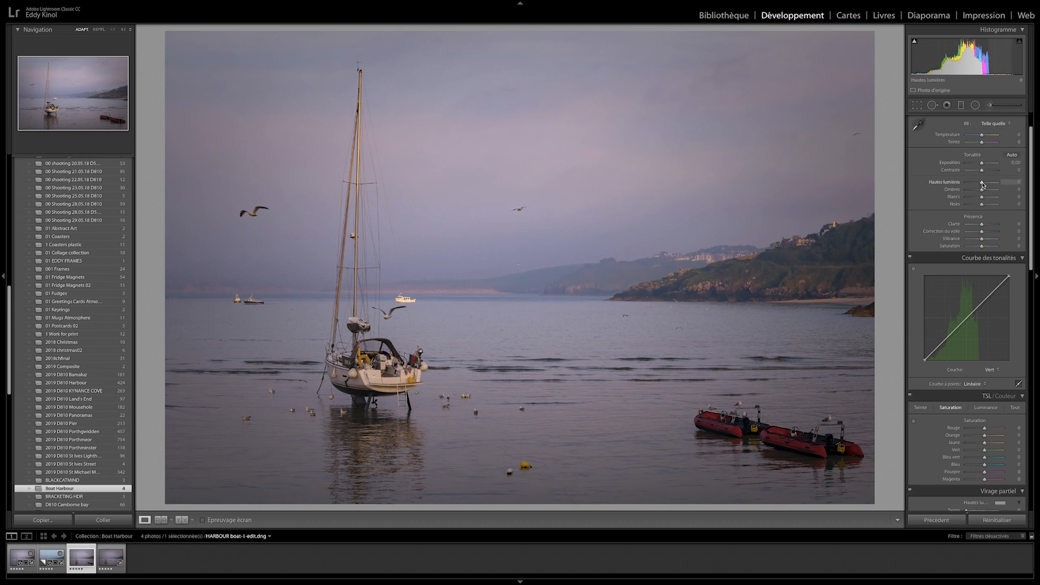
{"action": "left_click_drag", "start_coordinate": [983, 184], "coordinate": [967, 185]}
{"action": "left_click", "coordinate": [107, 558]}
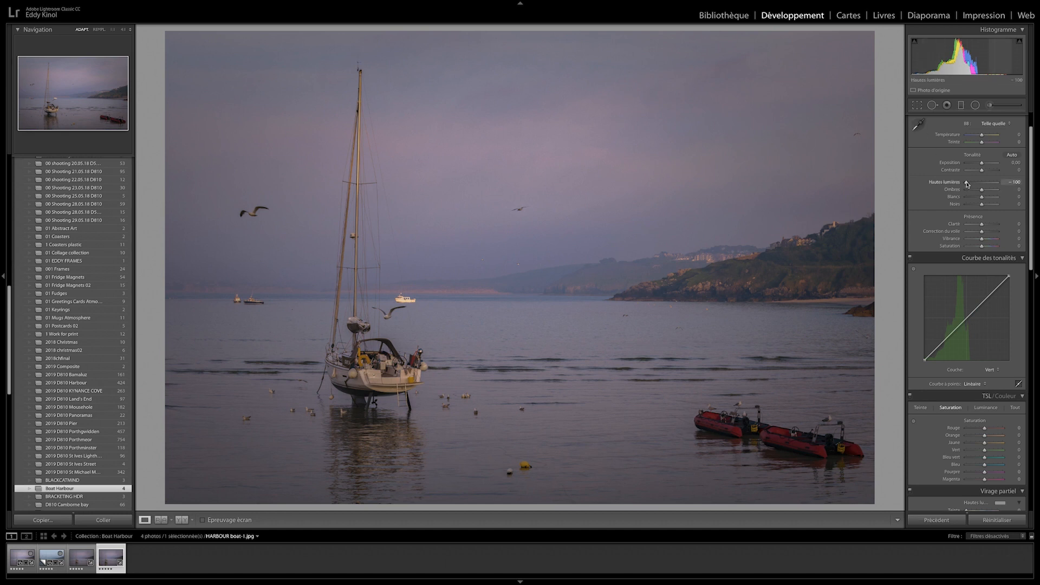
{"action": "left_click_drag", "start_coordinate": [967, 183], "coordinate": [921, 177]}
{"action": "left_click", "coordinate": [80, 557]}
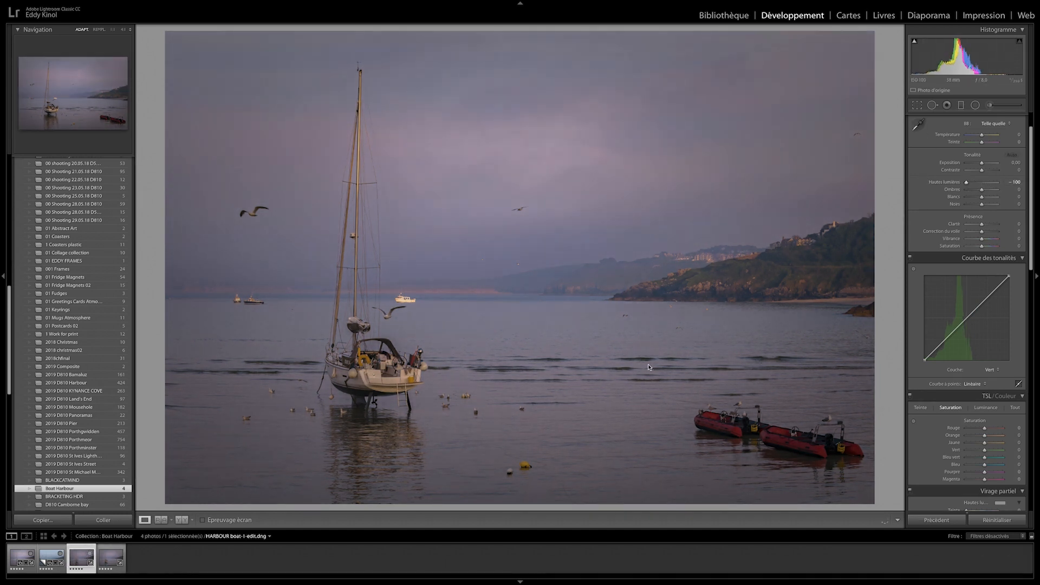
- Try the Highlights at +100 on both the DNG and the JPEG, compare them, and try +43 on the DNG
{"action": "left_click_drag", "start_coordinate": [966, 182], "coordinate": [999, 182]}
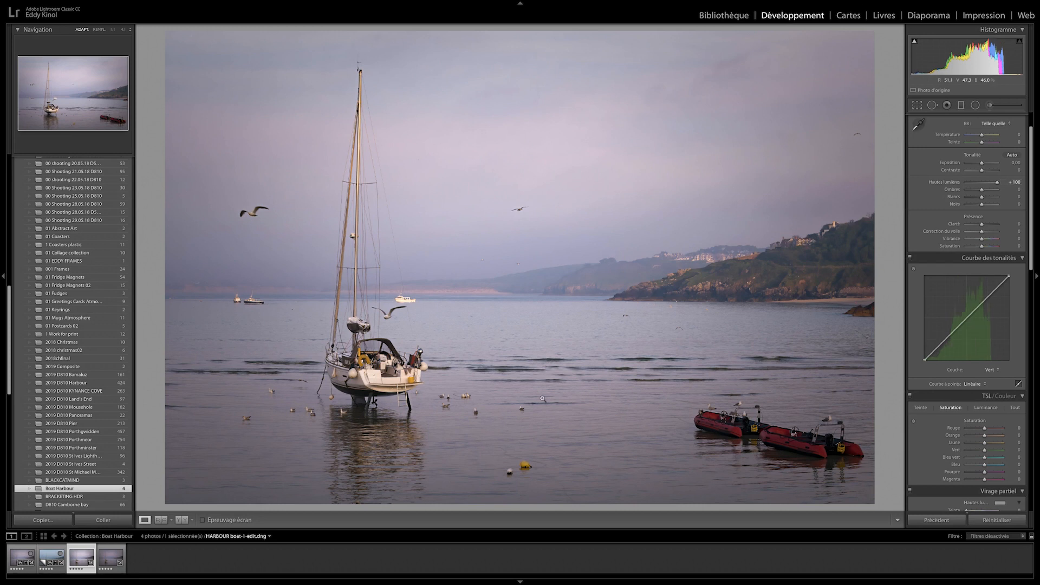
{"action": "left_click", "coordinate": [123, 563]}
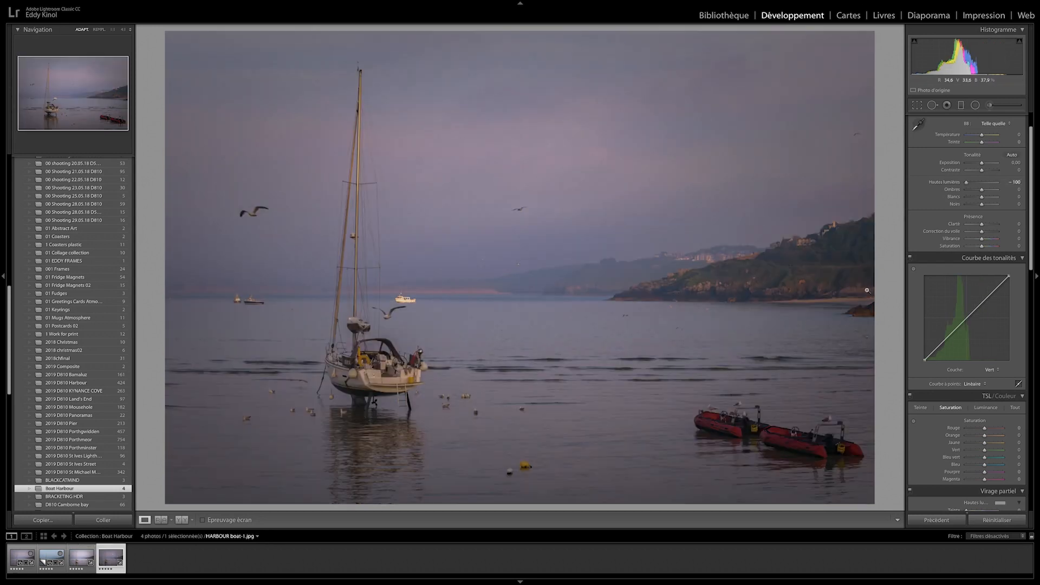
{"action": "left_click_drag", "start_coordinate": [967, 183], "coordinate": [1025, 182]}
{"action": "key", "text": "Left"}
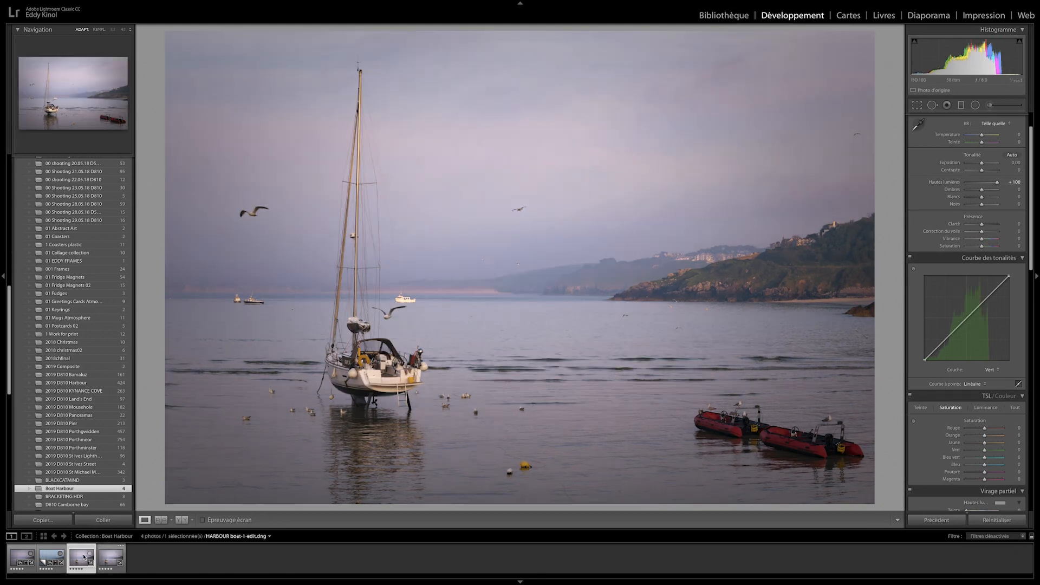
{"action": "mouse_move", "coordinate": [998, 184]}
{"action": "left_mouse_down"}
{"action": "mouse_move", "coordinate": [940, 179]}
{"action": "mouse_move", "coordinate": [1003, 180]}
{"action": "left_mouse_up"}
{"action": "left_click_drag", "start_coordinate": [966, 182], "coordinate": [988, 182]}
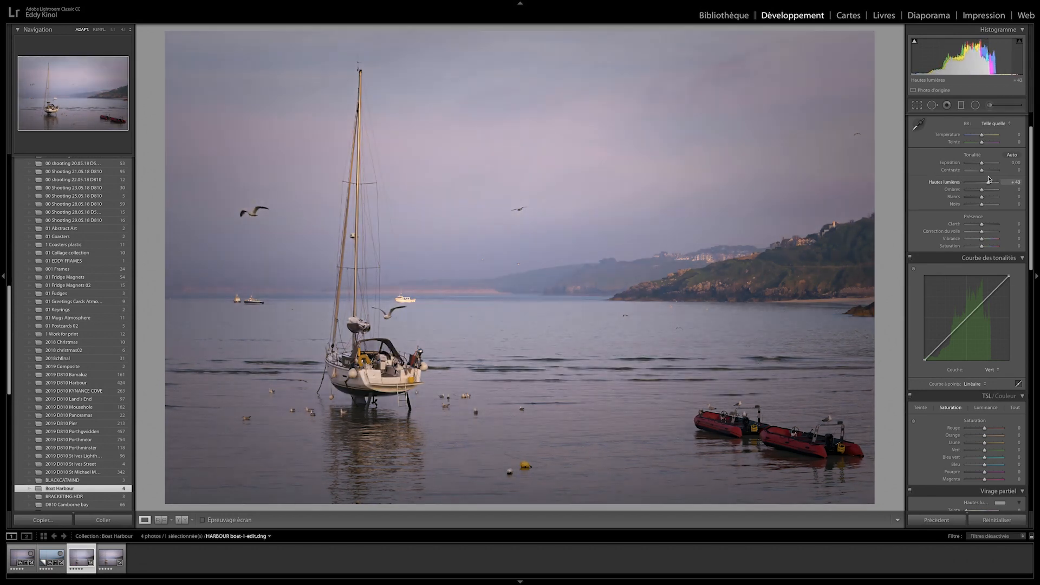
- Reset the Highlights on both HARBOUR boat-1-edit.dng and HARBOUR boat-1.jpg, and return to the DNG
{"action": "double_click", "coordinate": [948, 183]}
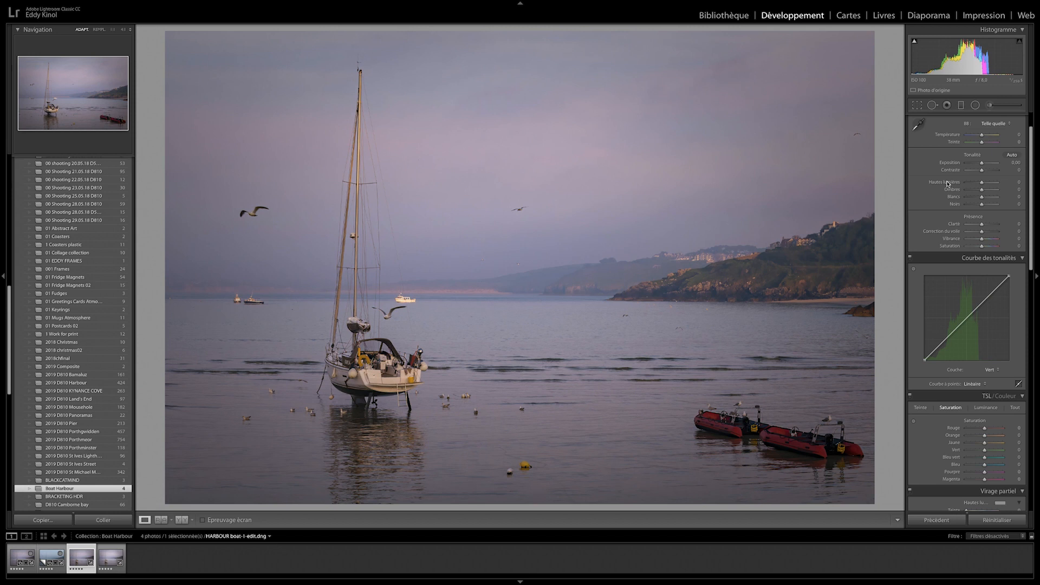
{"action": "left_click", "coordinate": [109, 558]}
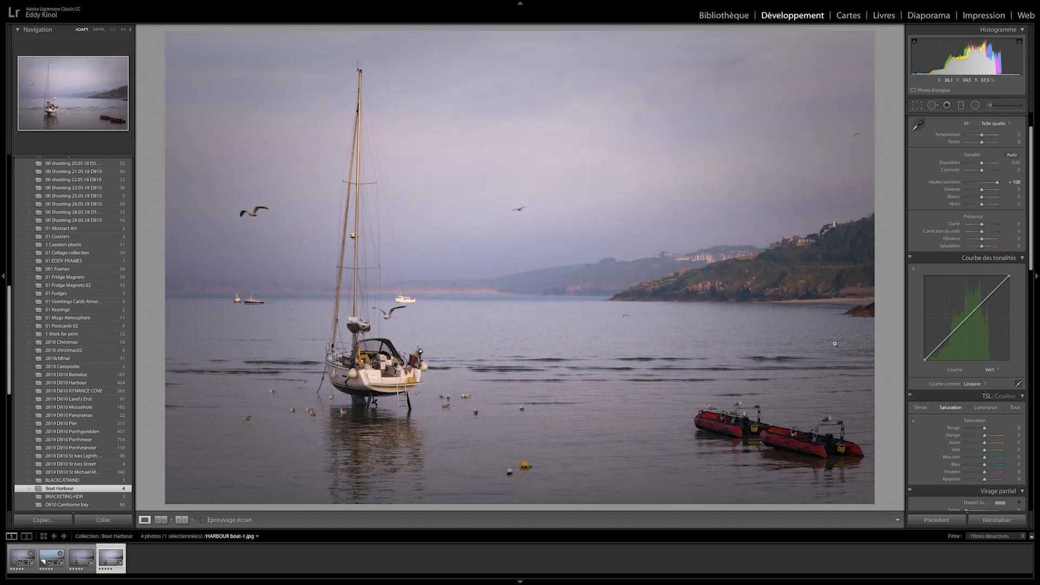
{"action": "double_click", "coordinate": [954, 184]}
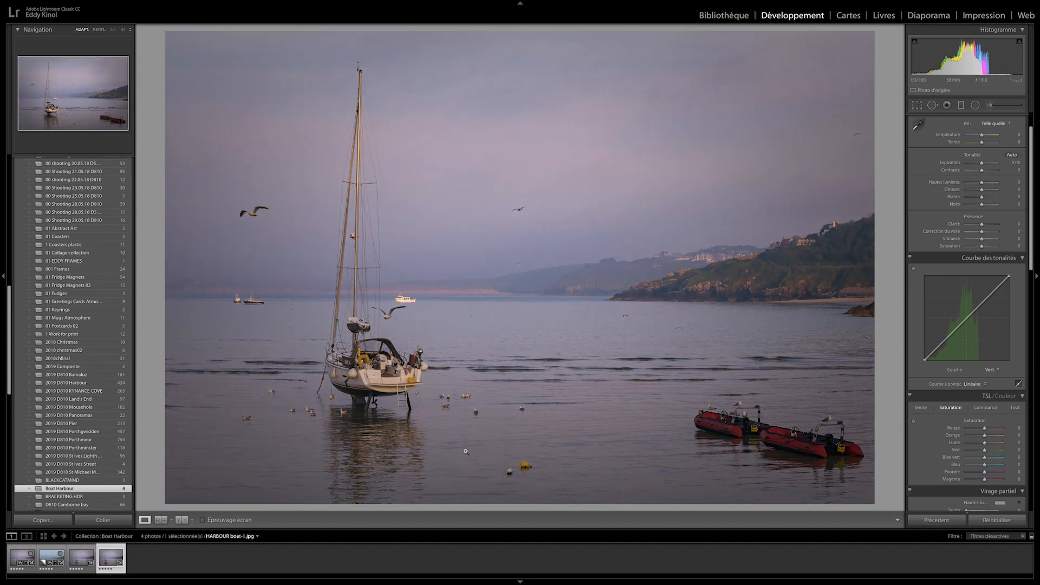
{"action": "left_click", "coordinate": [81, 558]}
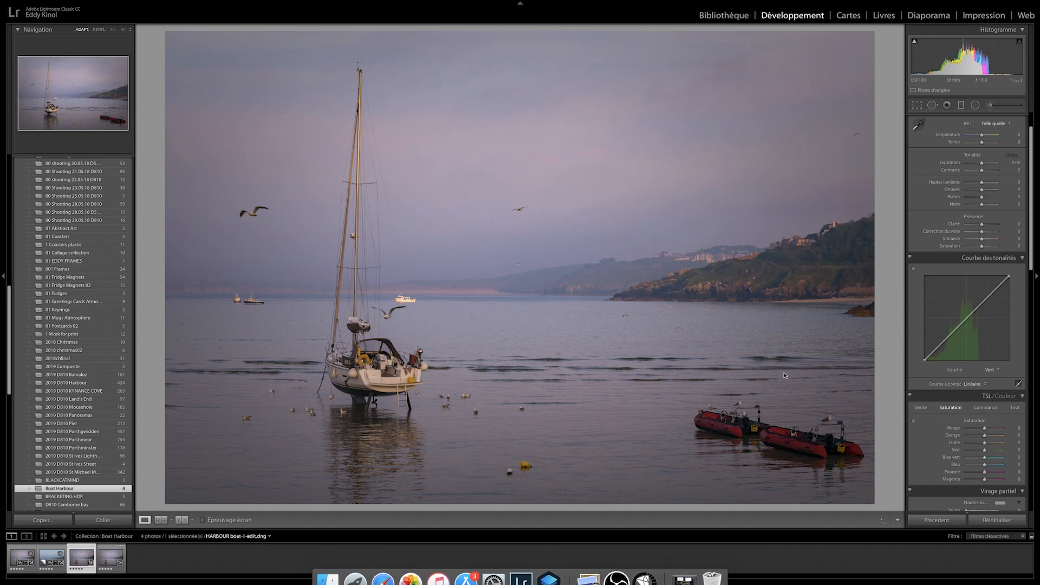
- Set HARBOUR boat-1-edit.dng to Exposure +0.25, Highlights −66, Whites +48 and Blacks +18
{"action": "mouse_move", "coordinate": [984, 184]}
{"action": "left_mouse_down"}
{"action": "mouse_move", "coordinate": [984, 205]}
{"action": "mouse_move", "coordinate": [971, 184]}
{"action": "left_mouse_up"}
{"action": "double_click", "coordinate": [988, 183]}
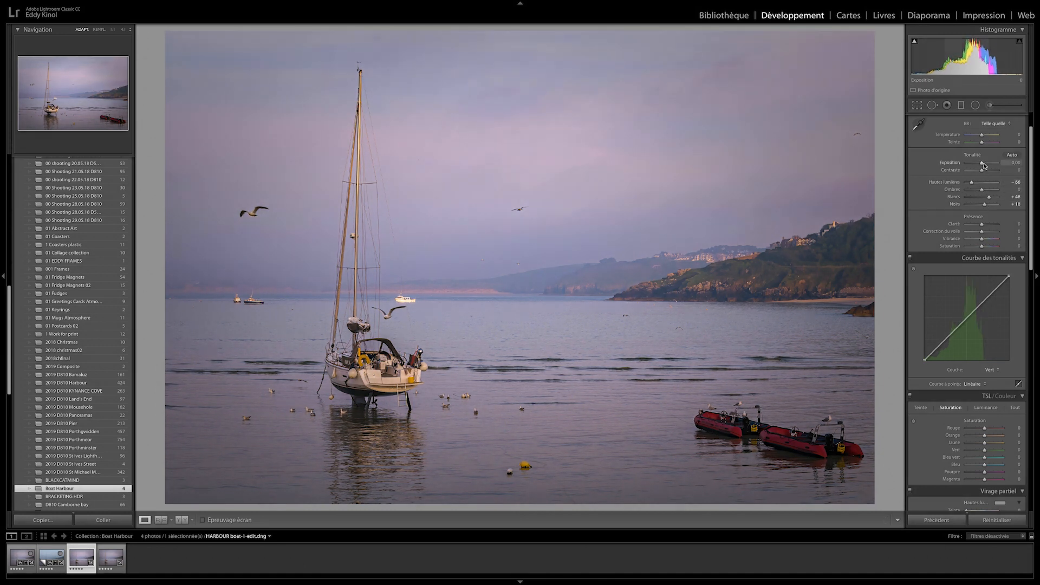
{"action": "left_click_drag", "start_coordinate": [983, 166], "coordinate": [983, 165]}
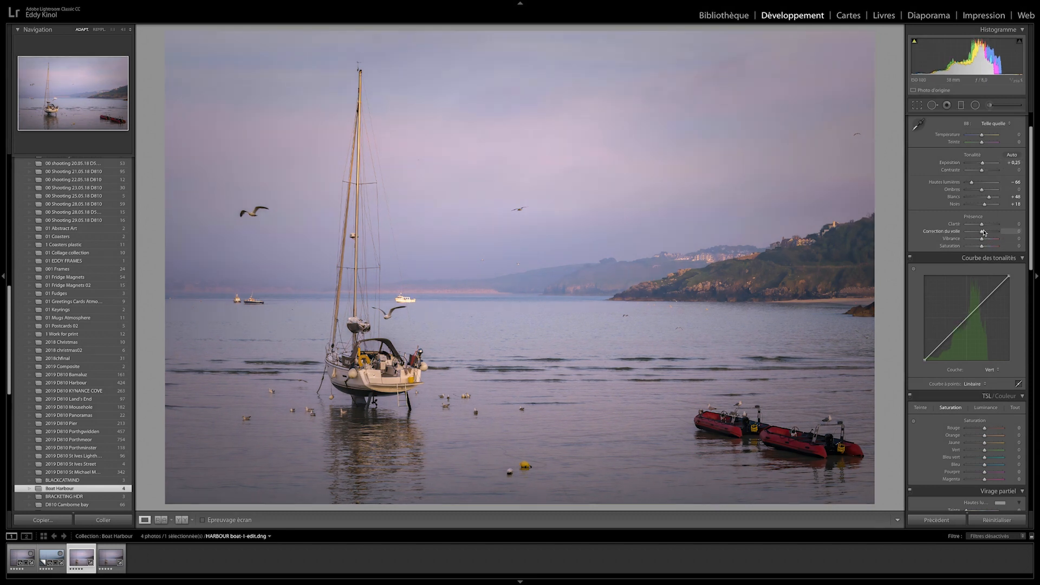
- Set Dehaze to +4 and Clarity to +10 on the DNG, and compare the photo before and after the edits
{"action": "left_click_drag", "start_coordinate": [983, 233], "coordinate": [984, 225]}
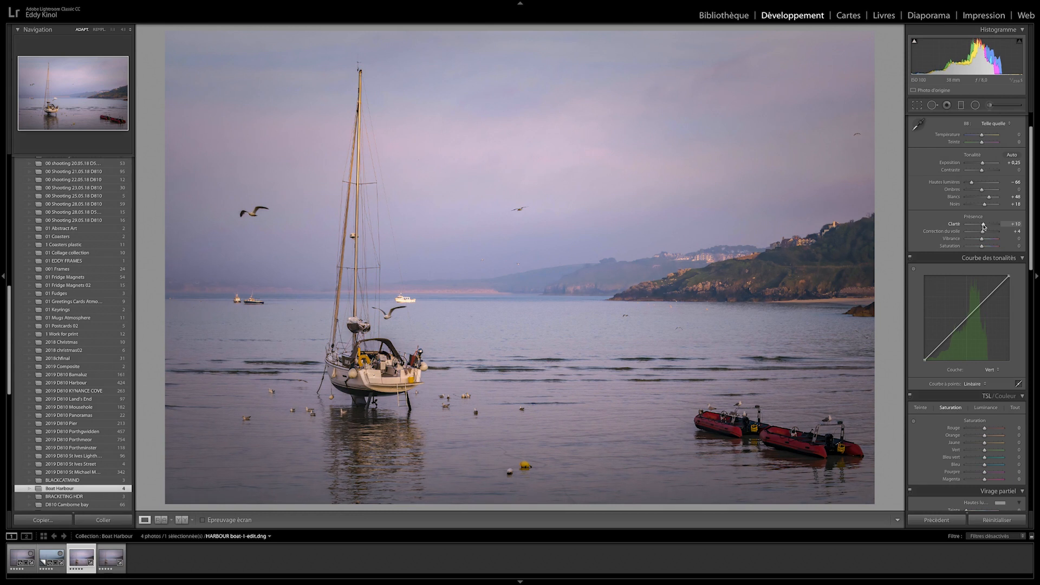
{"action": "key", "text": "backslash"}
{"action": "key", "text": "backslash"}
{"action": "key", "text": "backslash"}
{"action": "key", "text": "backslash"}
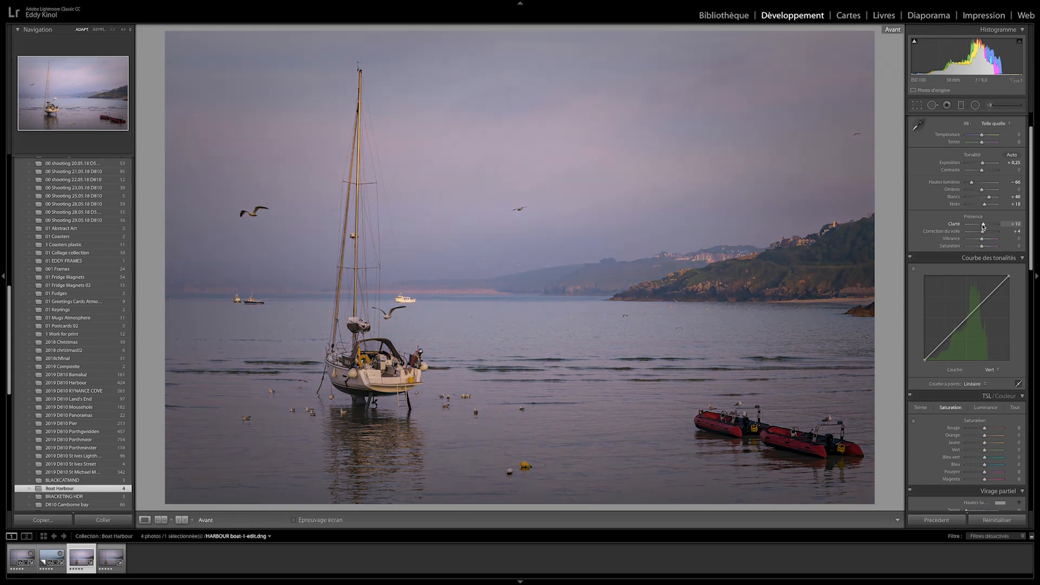
- Toggle HARBOUR boat-1-edit.dng between its original and edited versions to examine the effect of the adjustments
{"action": "key", "text": "backslash"}
{"action": "key", "text": "backslash"}
{"action": "key", "text": "backslash"}
{"action": "key", "text": "backslash"}
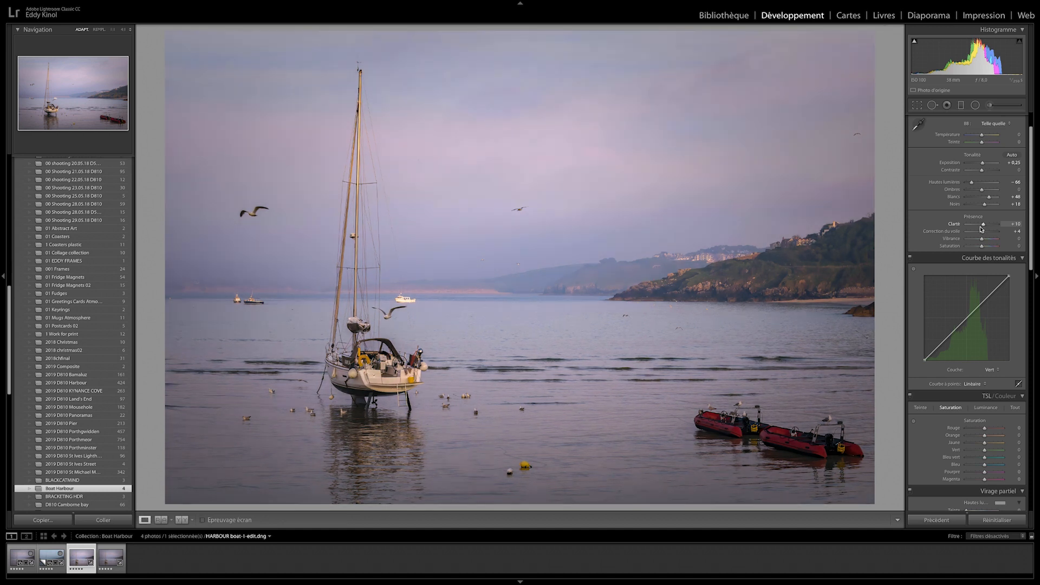
- Lower the midtones slightly on the red channel of the DNG's tone curve
{"action": "left_click", "coordinate": [998, 370]}
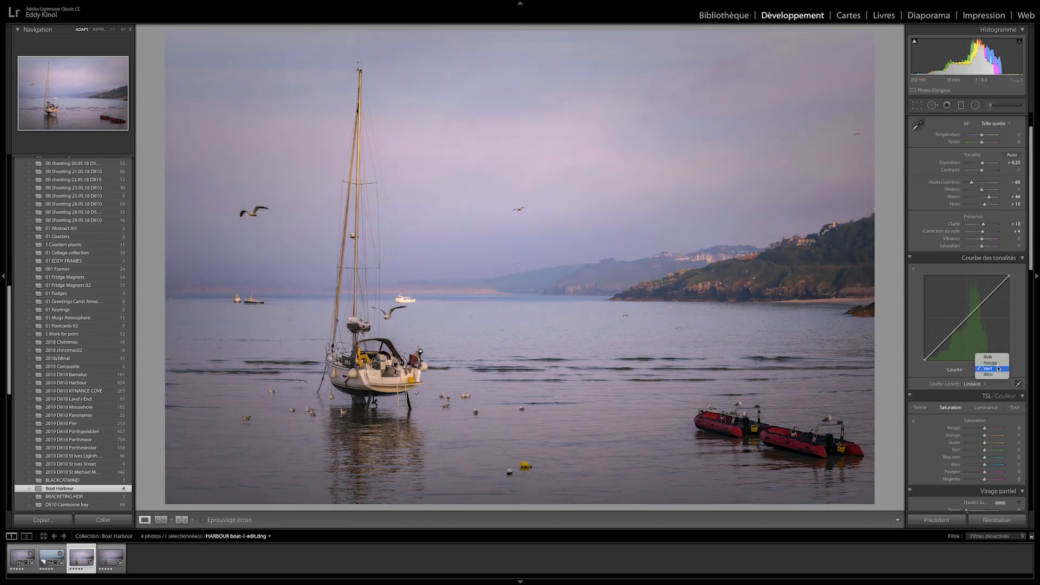
{"action": "left_click", "coordinate": [995, 363]}
{"action": "left_click_drag", "start_coordinate": [965, 320], "coordinate": [966, 322]}
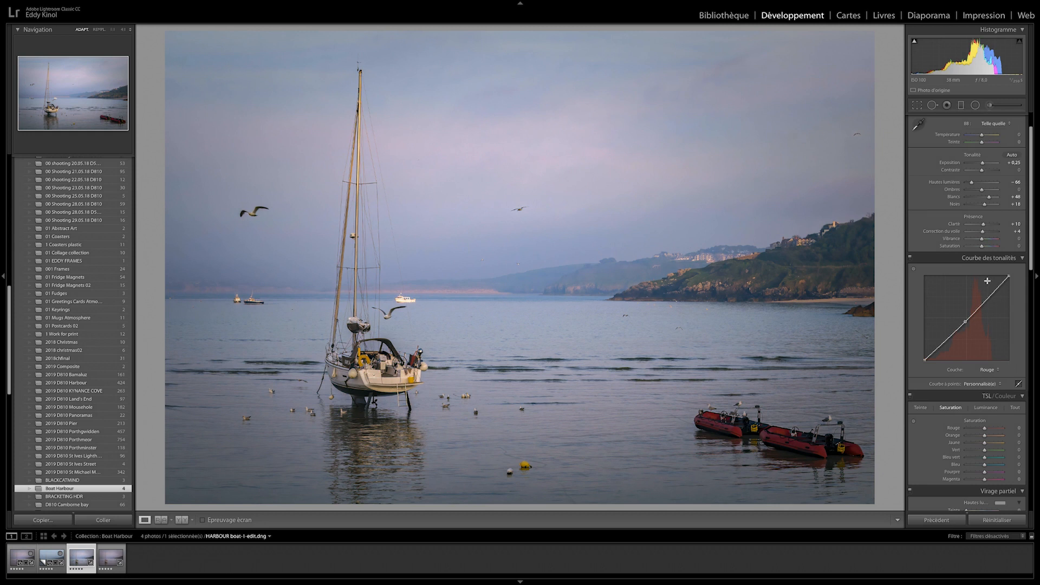
- Set Saturation to −30, Dehaze to +6 and Temperature to −9 on the DNG
{"action": "left_click_drag", "start_coordinate": [981, 247], "coordinate": [978, 247]}
{"action": "left_click_drag", "start_coordinate": [983, 234], "coordinate": [984, 234]}
{"action": "left_click_drag", "start_coordinate": [982, 136], "coordinate": [981, 136]}
- Copy the DNG's develop settings without the crop and paste them onto HARBOUR boat-1.jpg
{"action": "key", "text": "super+shift+c"}
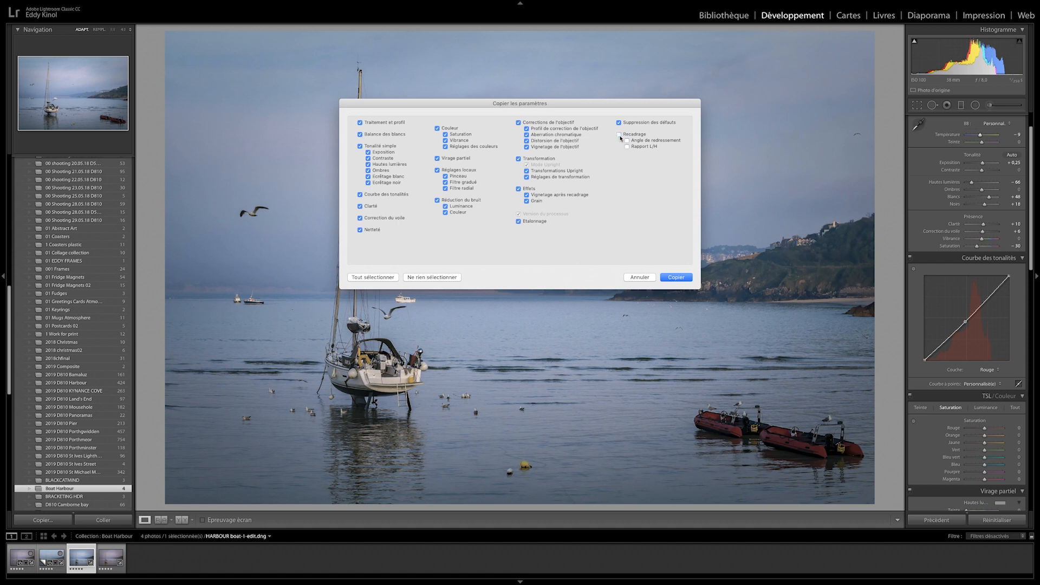
{"action": "left_click", "coordinate": [678, 278]}
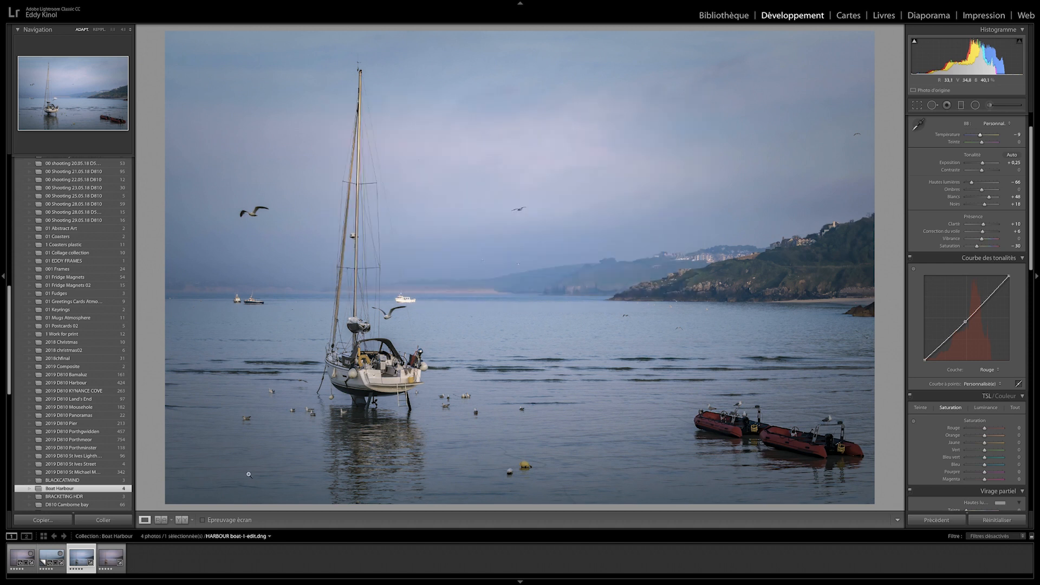
{"action": "left_click", "coordinate": [111, 555]}
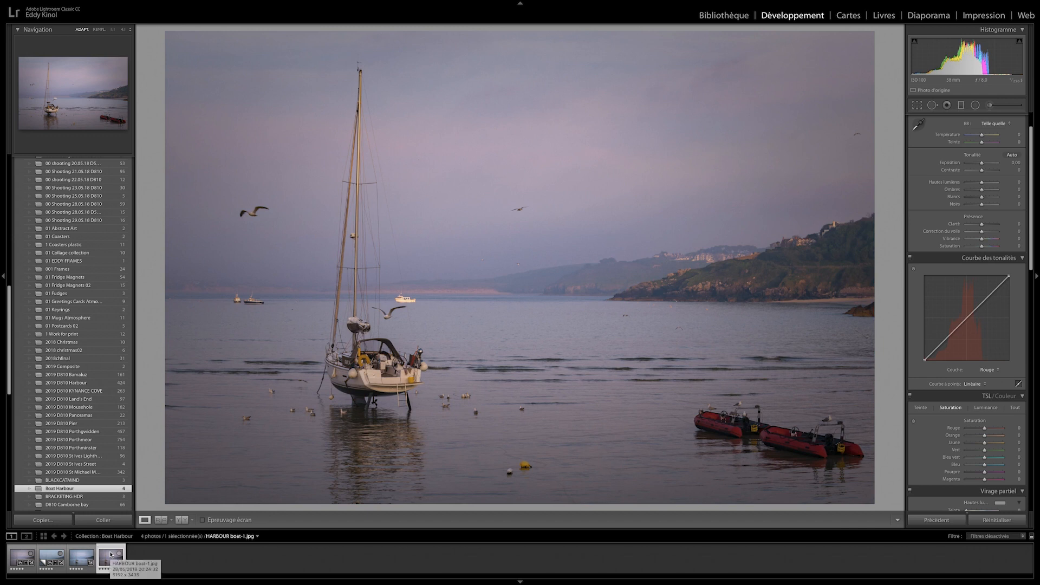
{"action": "key", "text": "ctrl+shift+v"}
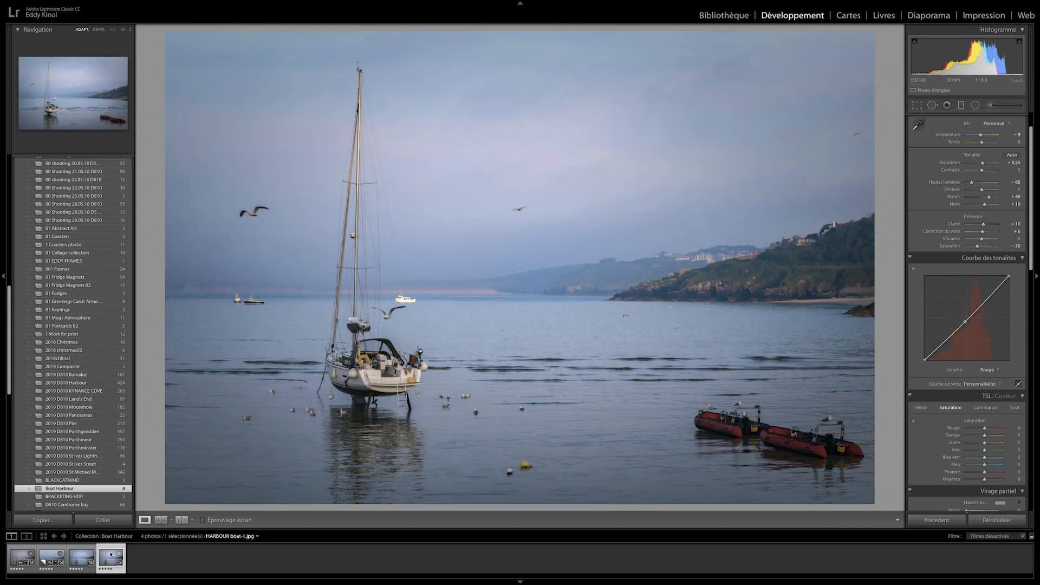
- Alternate between HARBOUR boat-1-edit.dng and HARBOUR boat-1.jpg to compare them under the same settings, ending on the DNG
{"action": "key", "text": "Left"}
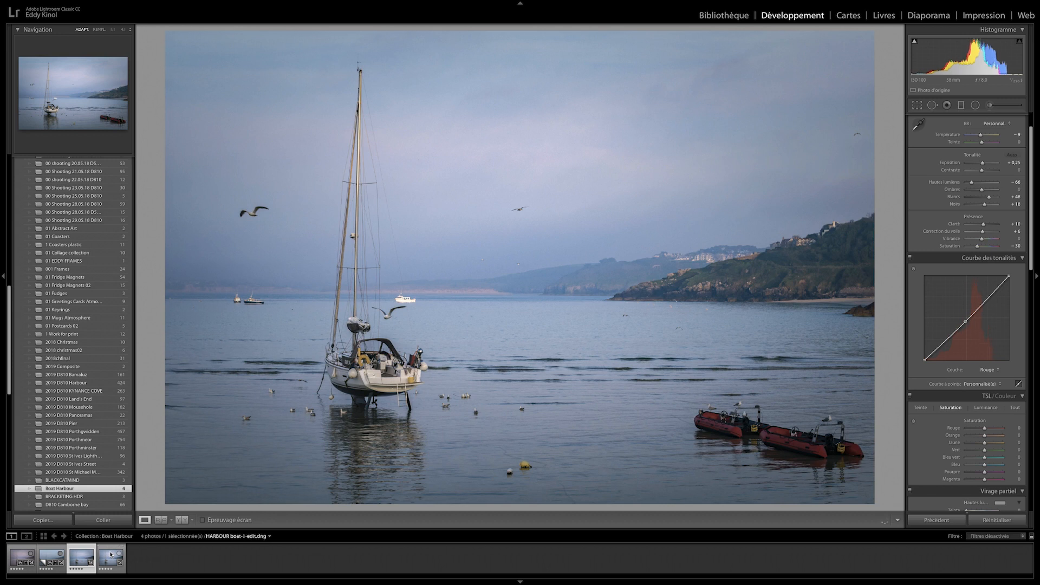
{"action": "key", "text": "Right"}
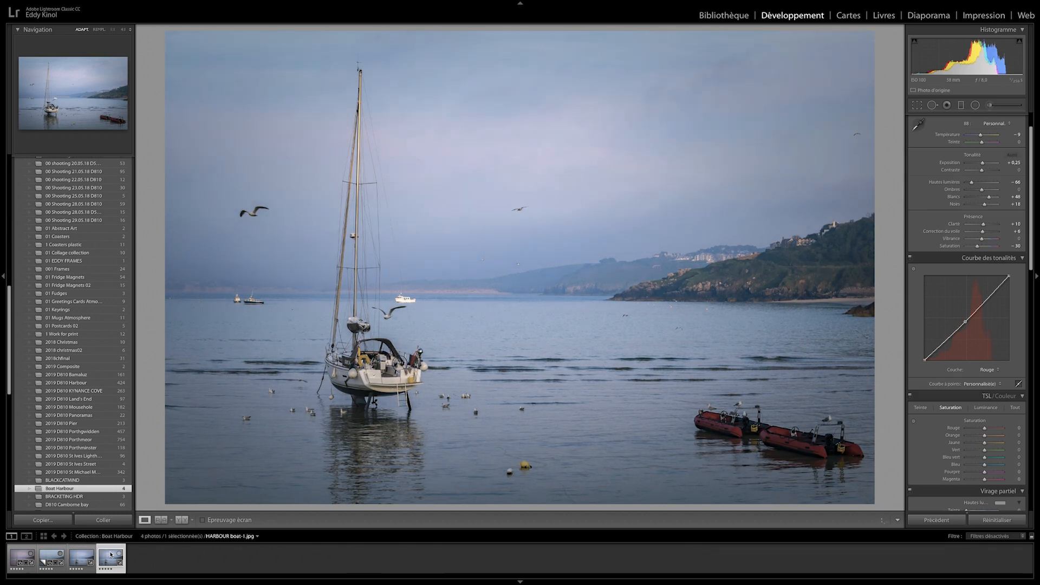
{"action": "key", "text": "Left"}
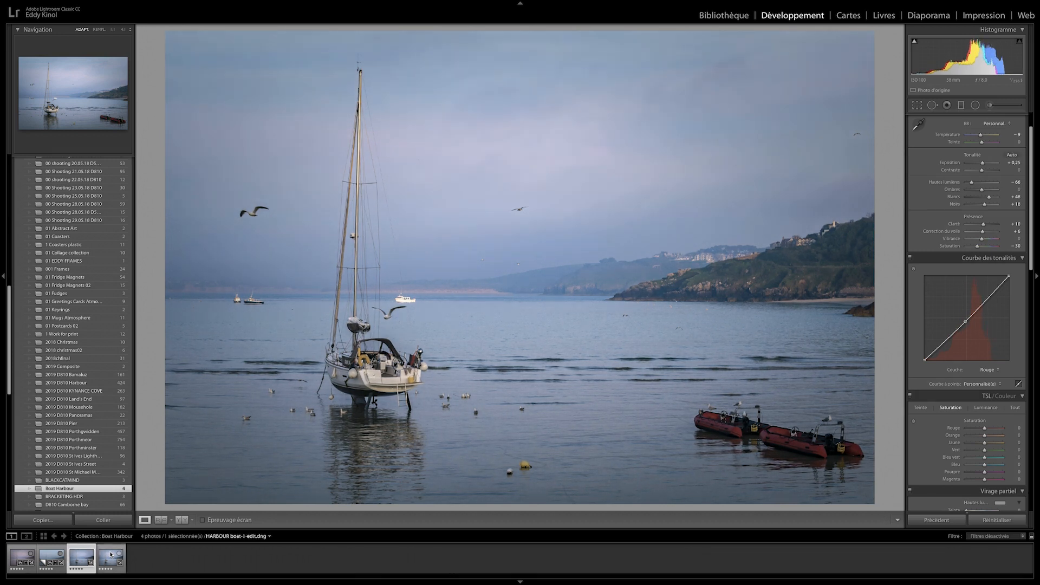
{"action": "key", "text": "Right"}
{"action": "key", "text": "Left"}
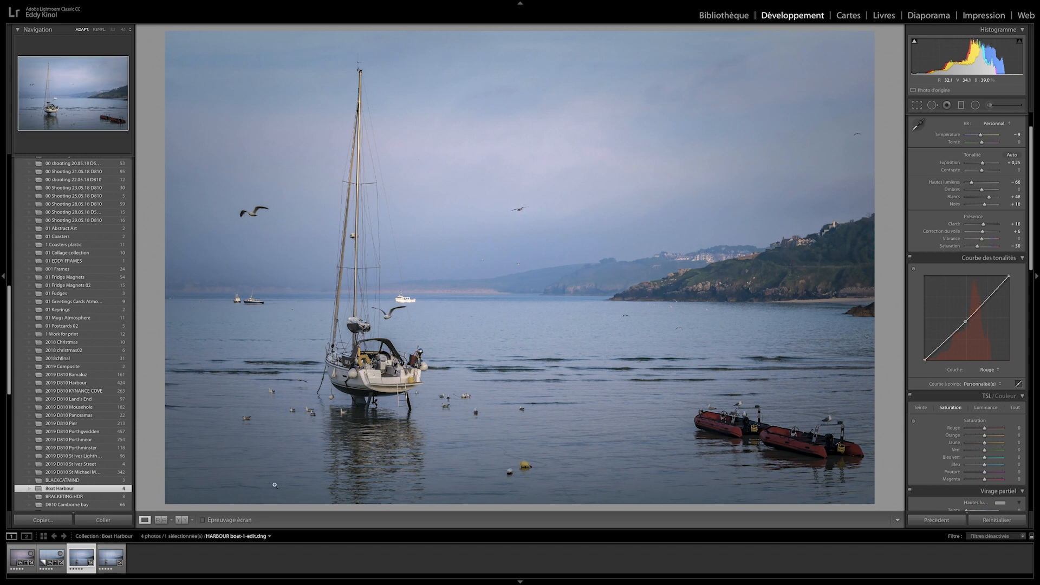
- Show HARBOUR boat-1.jpg as the reference photo beside the active DNG and magnify both around the sailboat
{"action": "left_click", "coordinate": [159, 521]}
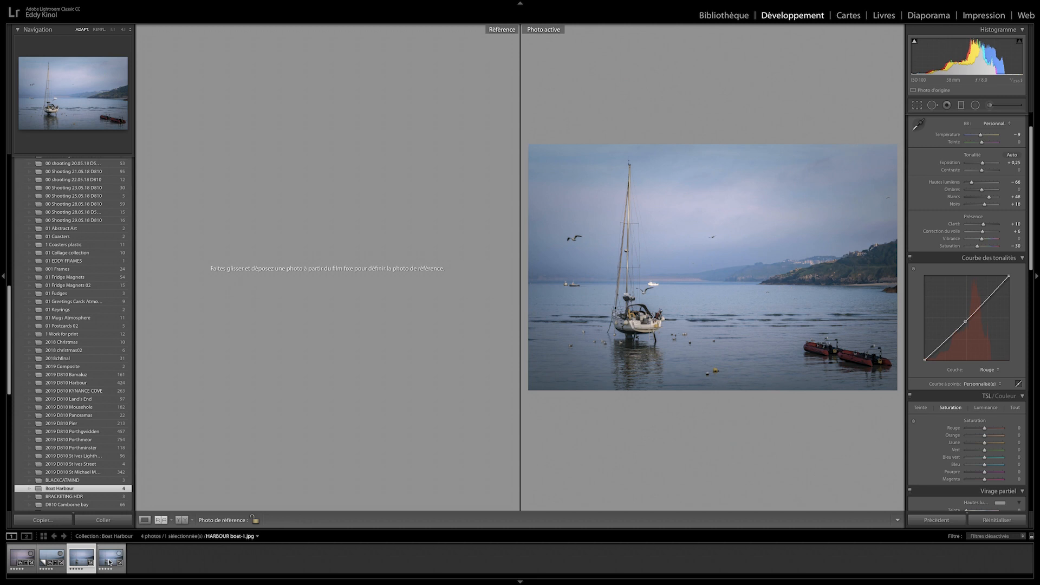
{"action": "left_click_drag", "start_coordinate": [109, 562], "coordinate": [294, 293]}
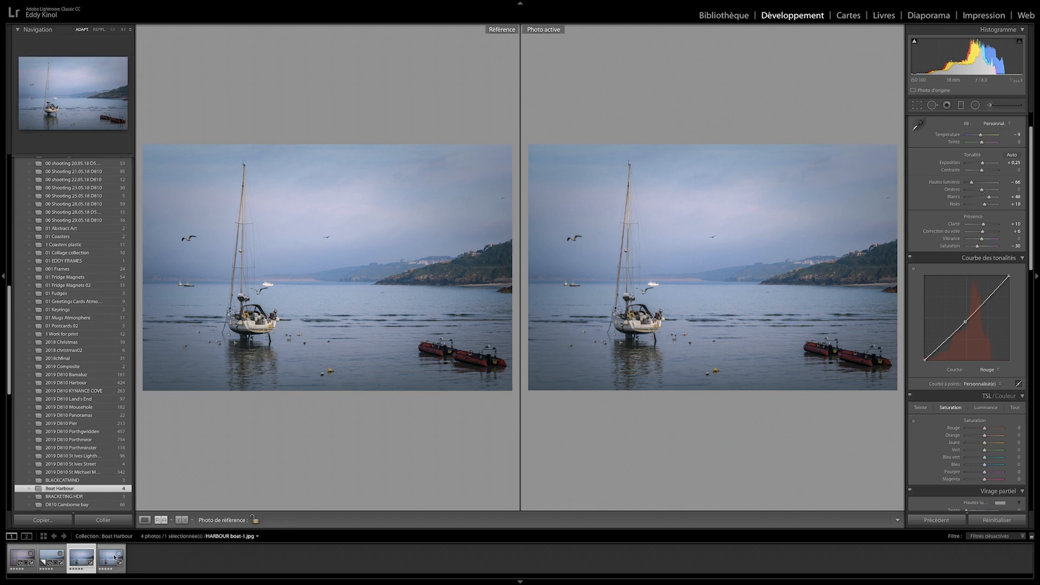
{"action": "left_click", "coordinate": [256, 322]}
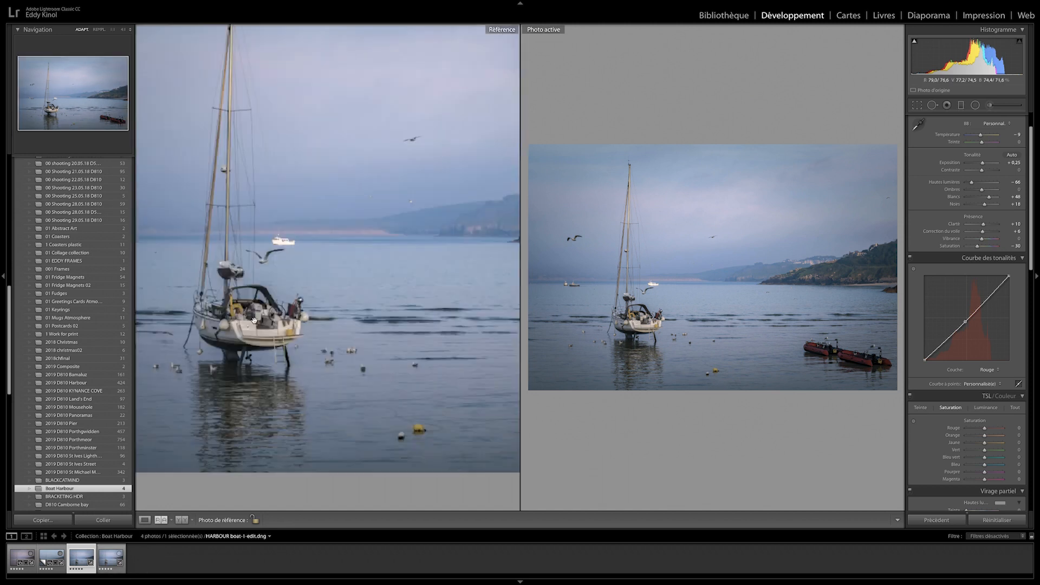
{"action": "left_click_drag", "start_coordinate": [261, 321], "coordinate": [389, 353]}
{"action": "left_click", "coordinate": [685, 270]}
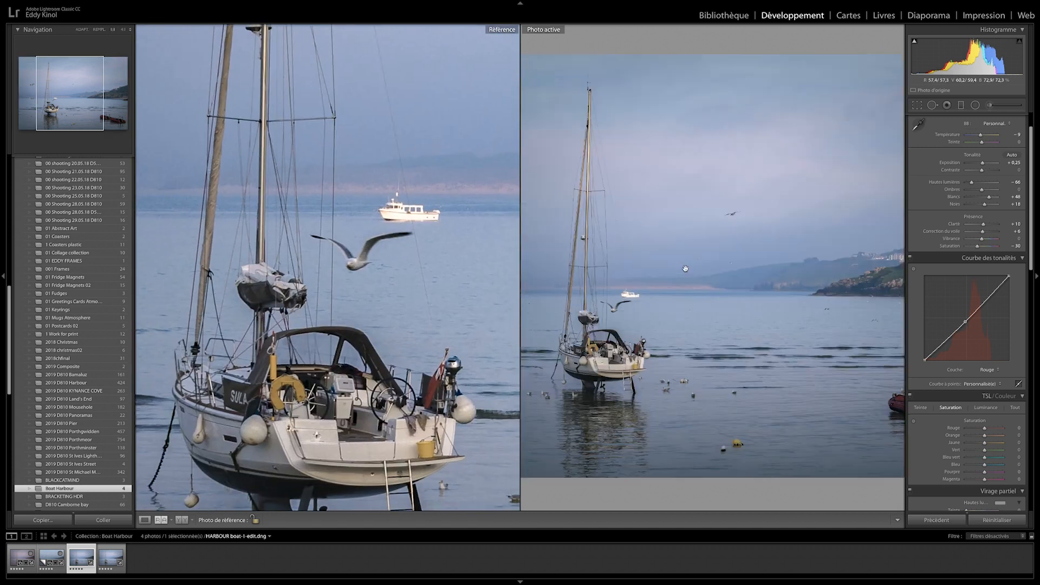
{"action": "scroll", "coordinate": [661, 298], "scroll_direction": "down", "scroll_amount": 5}
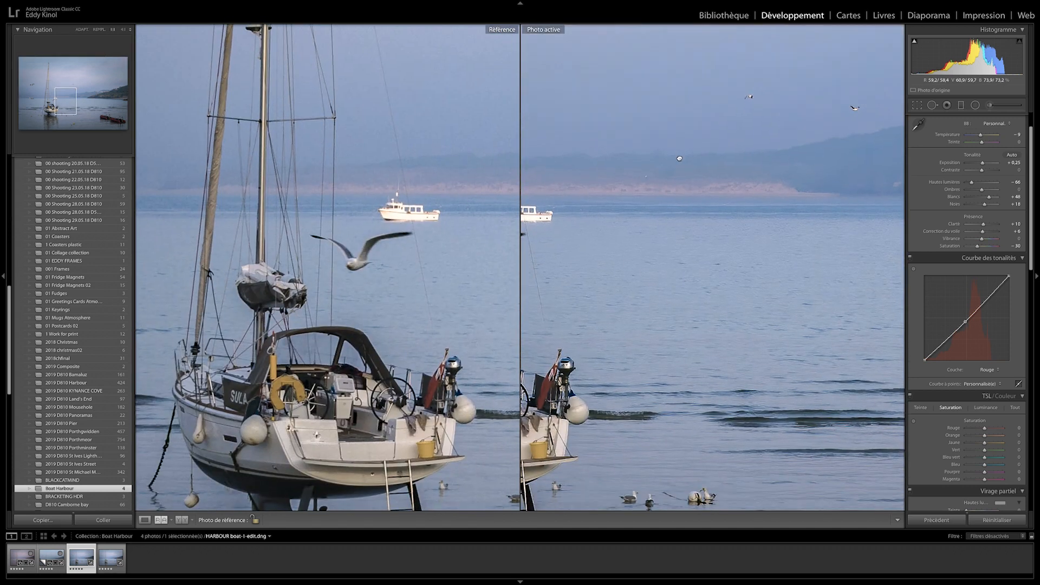
- Compare the sky, distant coast, white motorboat and flying gull in the magnified JPEG and DNG
{"action": "left_click_drag", "start_coordinate": [632, 265], "coordinate": [717, 243]}
{"action": "mouse_move", "coordinate": [620, 337]}
{"action": "left_mouse_down"}
{"action": "mouse_move", "coordinate": [723, 320]}
{"action": "mouse_move", "coordinate": [803, 329]}
{"action": "mouse_move", "coordinate": [768, 351]}
{"action": "mouse_move", "coordinate": [761, 408]}
{"action": "left_mouse_up"}
{"action": "left_click_drag", "start_coordinate": [691, 416], "coordinate": [691, 421]}
{"action": "left_click_drag", "start_coordinate": [712, 196], "coordinate": [679, 369]}
{"action": "left_click_drag", "start_coordinate": [696, 217], "coordinate": [587, 234]}
{"action": "left_click_drag", "start_coordinate": [664, 379], "coordinate": [664, 239]}
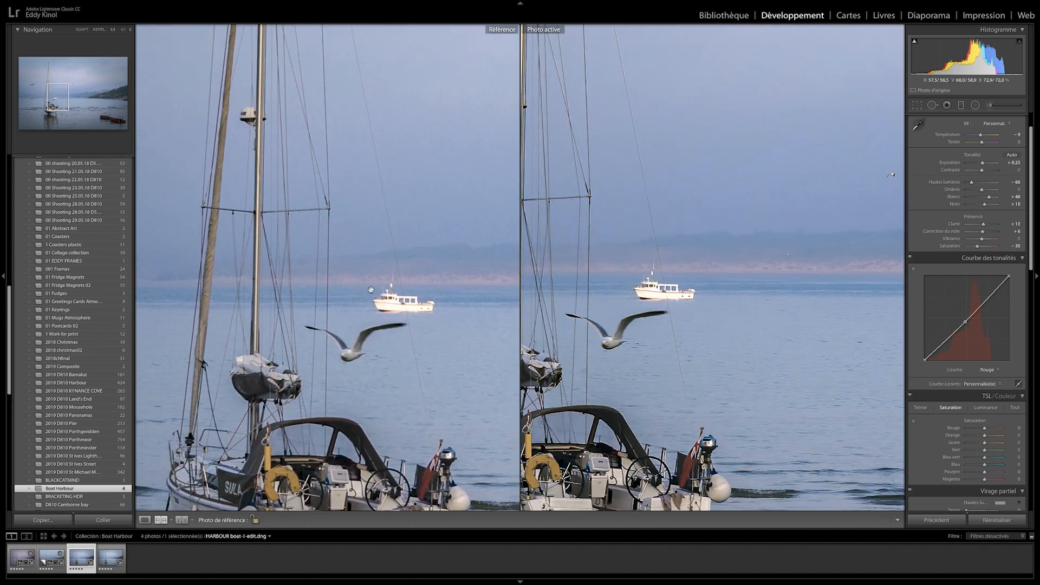
{"action": "left_click_drag", "start_coordinate": [325, 471], "coordinate": [336, 401]}
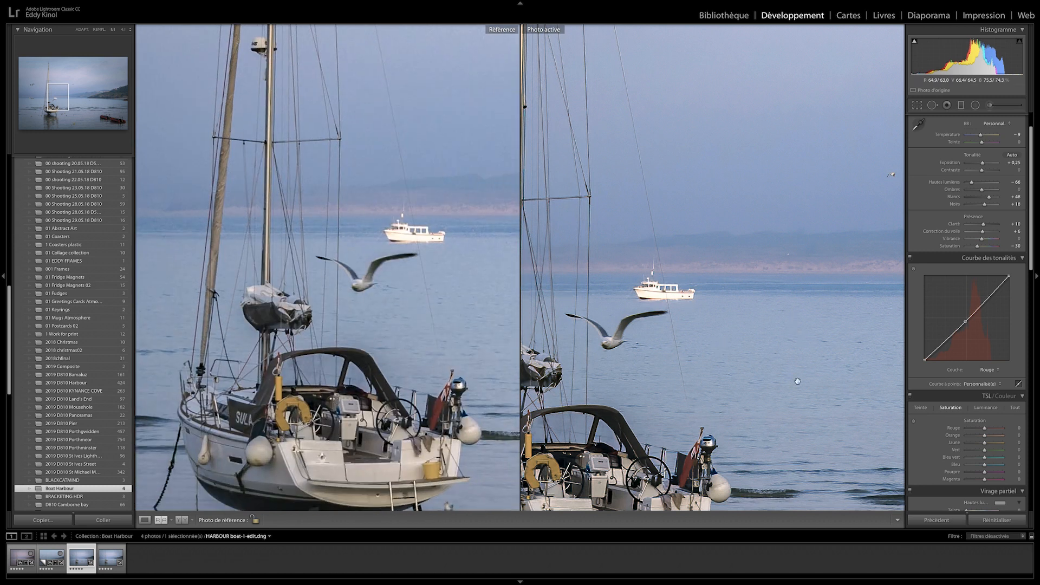
{"action": "left_click_drag", "start_coordinate": [424, 257], "coordinate": [408, 312]}
- Compare the sailboat's hull, cockpit, rigging and water reflections in the magnified JPEG and DNG
{"action": "left_click_drag", "start_coordinate": [777, 475], "coordinate": [705, 316]}
{"action": "left_click_drag", "start_coordinate": [438, 441], "coordinate": [465, 261]}
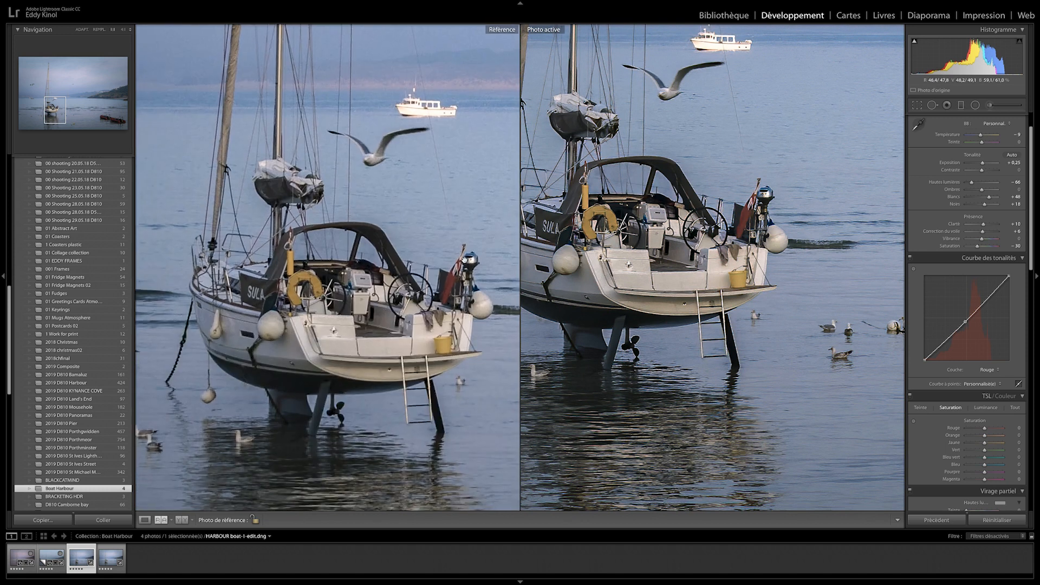
{"action": "left_click_drag", "start_coordinate": [411, 362], "coordinate": [437, 221]}
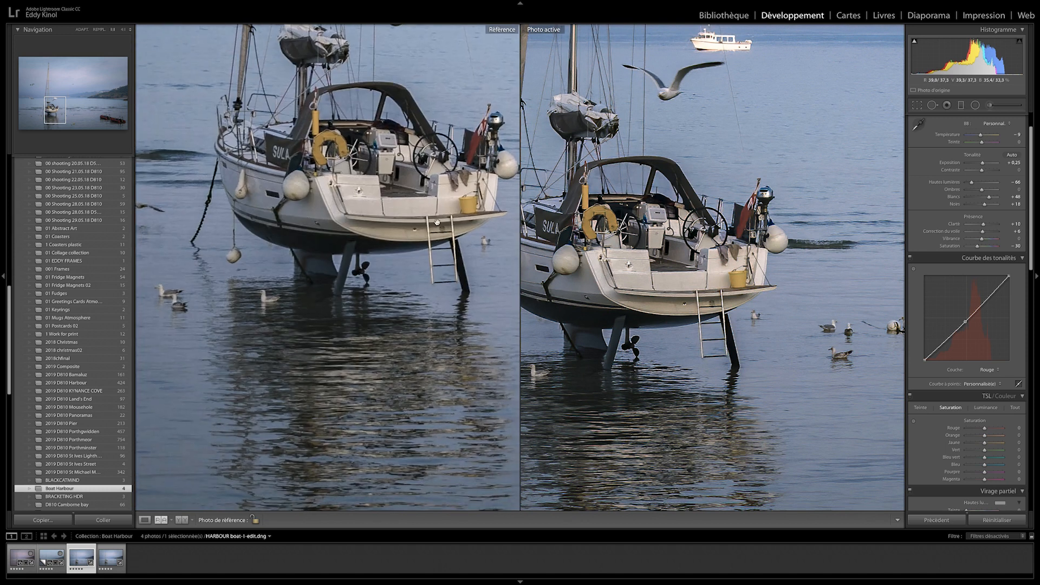
{"action": "left_click_drag", "start_coordinate": [491, 149], "coordinate": [448, 314]}
{"action": "left_click_drag", "start_coordinate": [643, 203], "coordinate": [655, 379]}
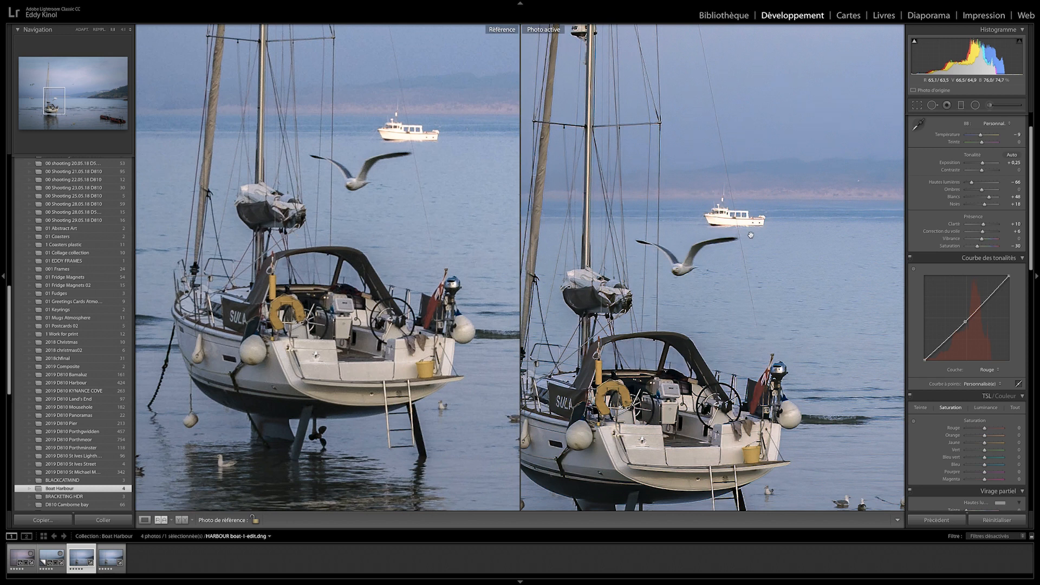
{"action": "mouse_move", "coordinate": [277, 238]}
{"action": "left_mouse_down"}
{"action": "mouse_move", "coordinate": [279, 368]}
{"action": "mouse_move", "coordinate": [289, 243]}
{"action": "left_mouse_up"}
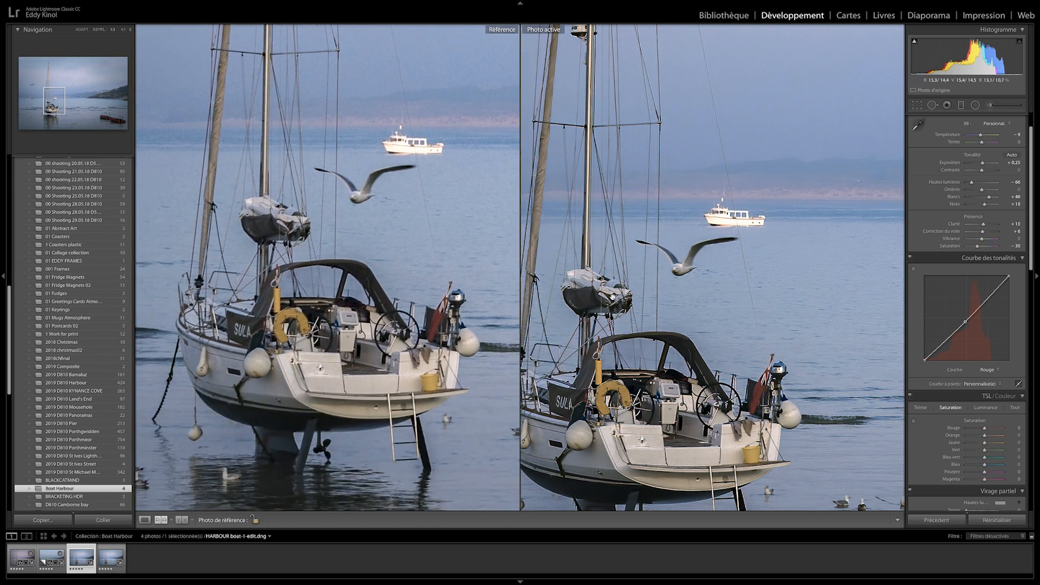
{"action": "left_click_drag", "start_coordinate": [242, 231], "coordinate": [337, 316]}
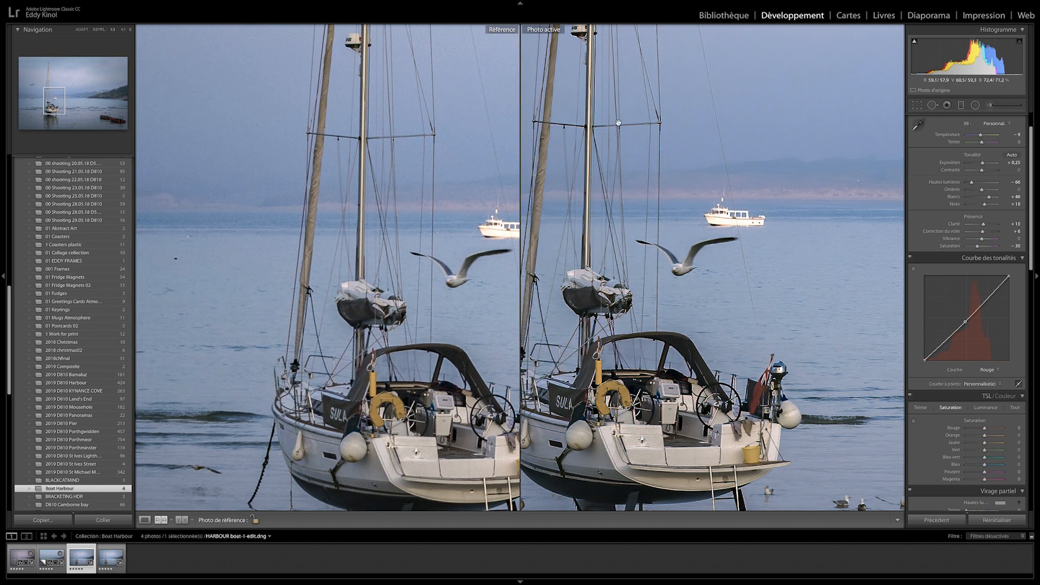
{"action": "left_click_drag", "start_coordinate": [621, 327], "coordinate": [694, 204]}
{"action": "left_click_drag", "start_coordinate": [703, 322], "coordinate": [618, 338]}
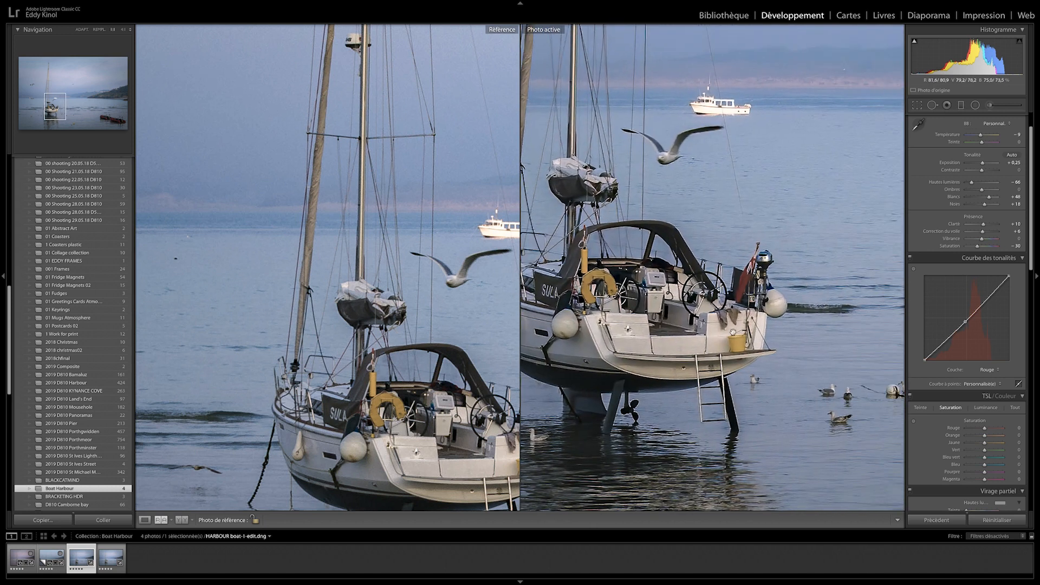
{"action": "left_click_drag", "start_coordinate": [733, 332], "coordinate": [648, 356]}
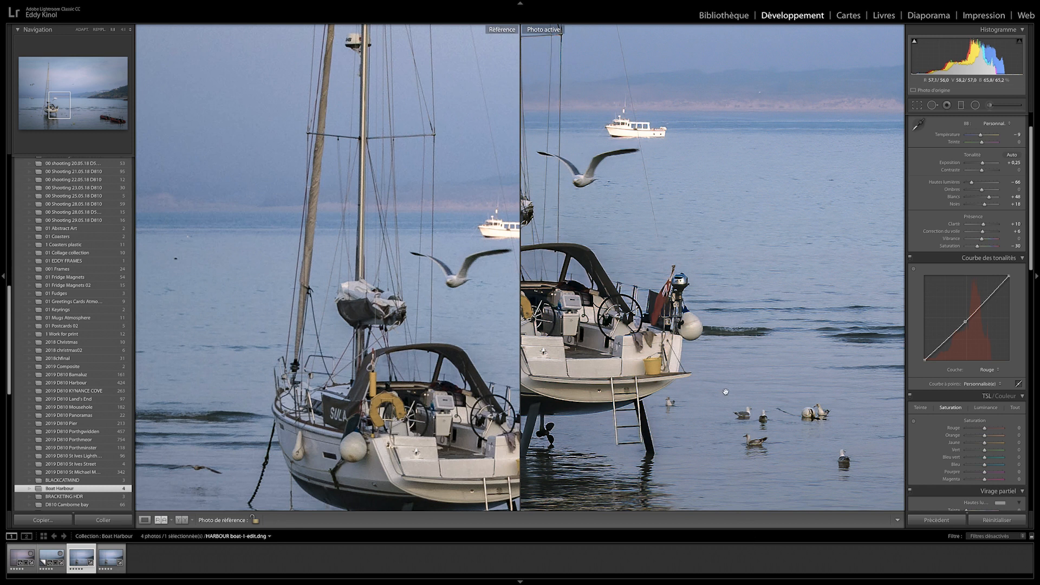
{"action": "left_click_drag", "start_coordinate": [714, 352], "coordinate": [703, 550]}
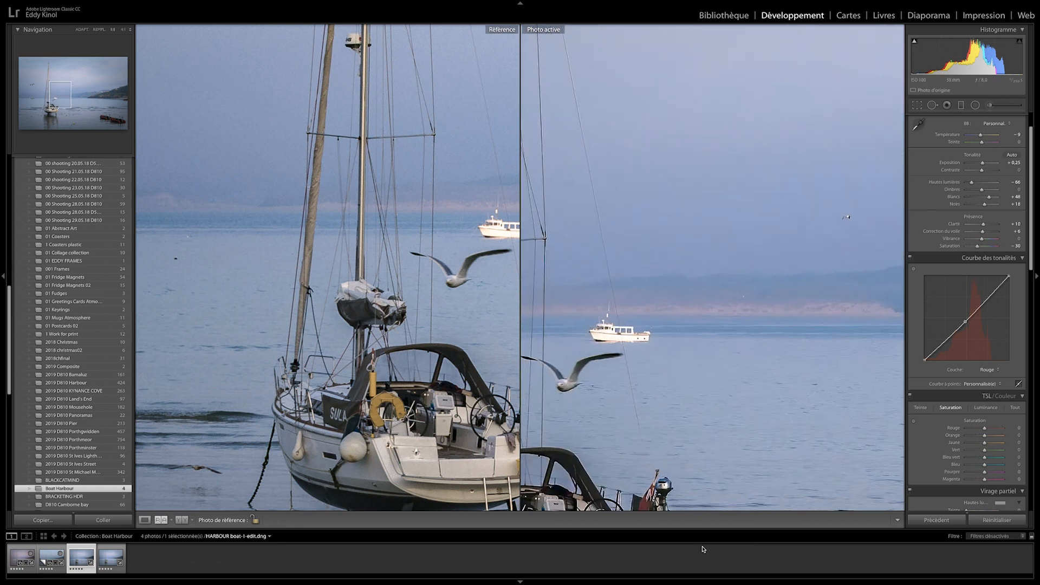
{"action": "left_click_drag", "start_coordinate": [419, 245], "coordinate": [395, 367]}
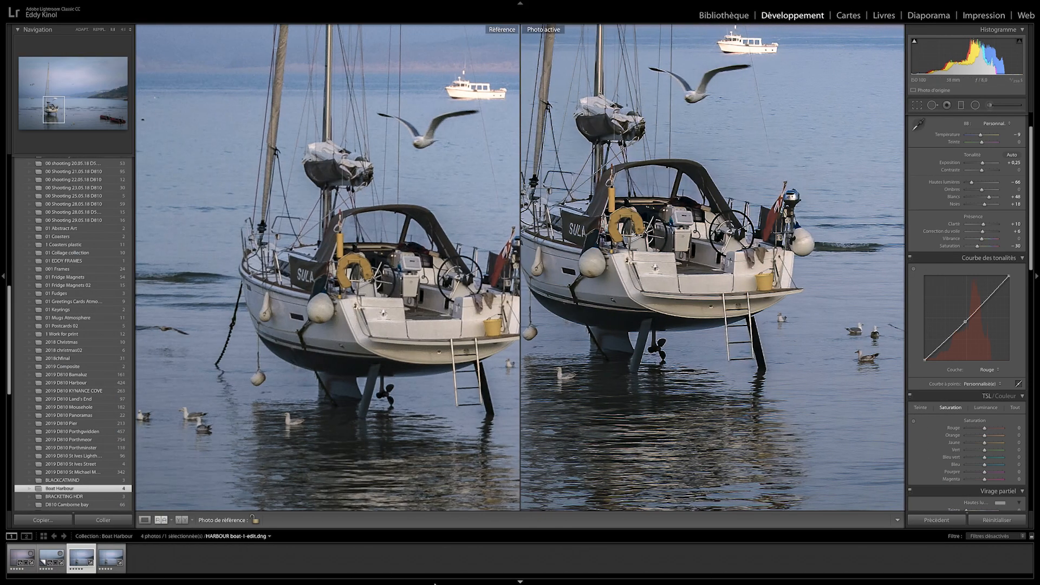
- Switch to Safari and review the JPEG to RAW AI banner and discount information on the photographer's website
{"action": "mouse_move", "coordinate": [436, 579]}
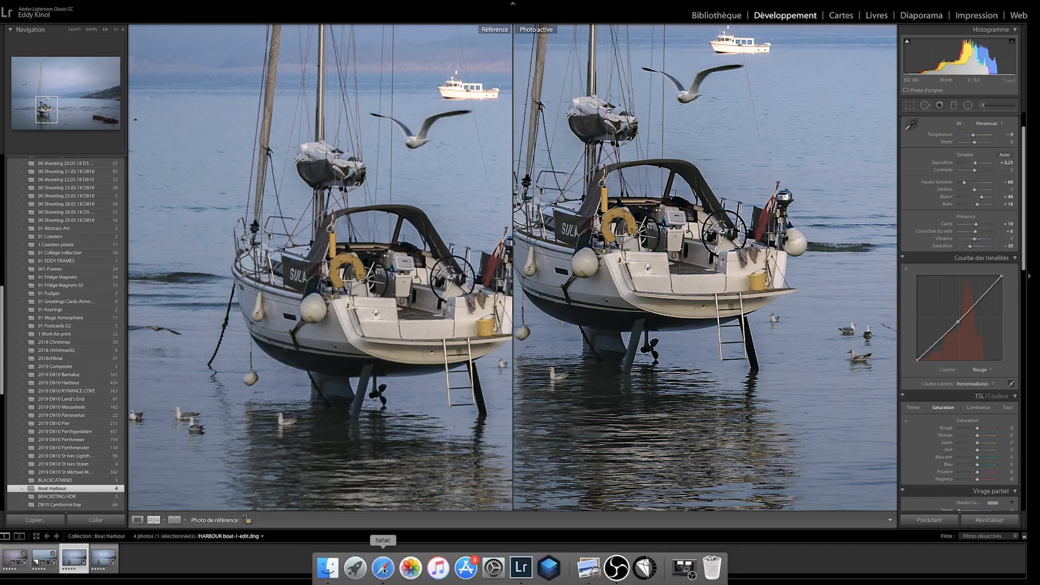
{"action": "left_click", "coordinate": [384, 569]}
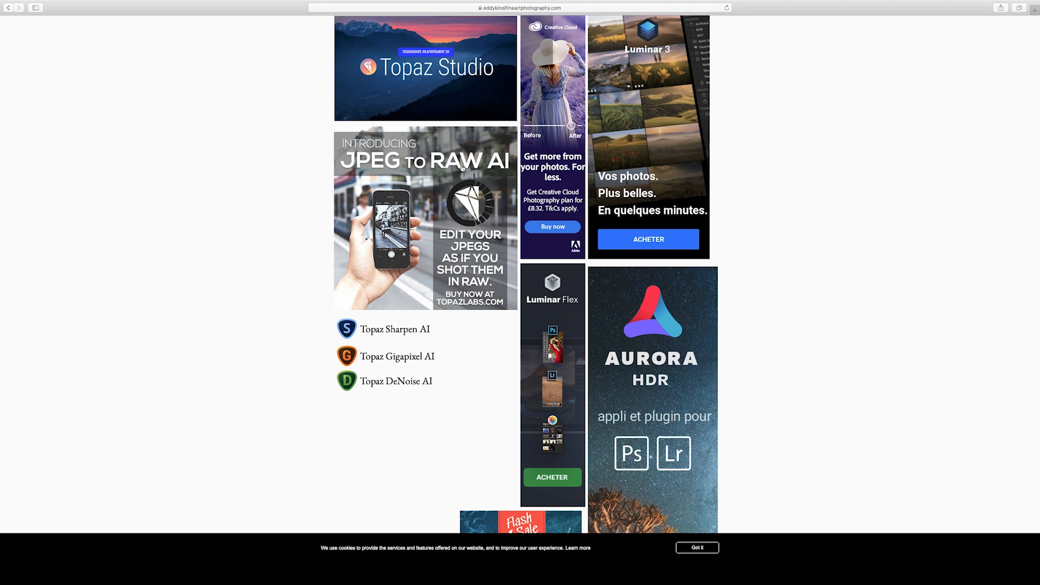
{"action": "scroll", "coordinate": [423, 242], "scroll_direction": "up", "scroll_amount": 10}
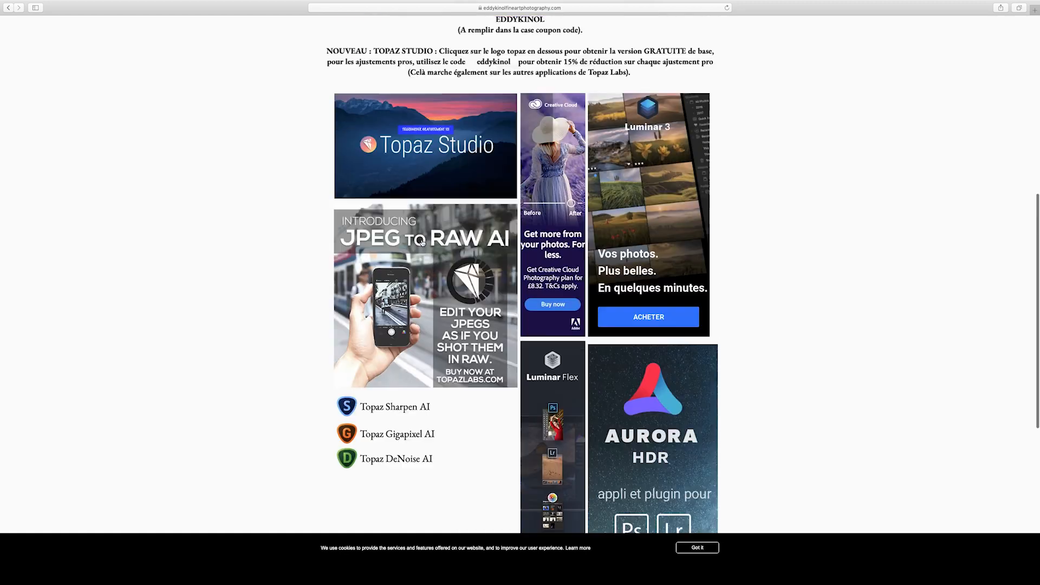
{"action": "scroll", "coordinate": [423, 242], "scroll_direction": "down", "scroll_amount": 2}
{"action": "scroll", "coordinate": [422, 242], "scroll_direction": "up", "scroll_amount": 1}
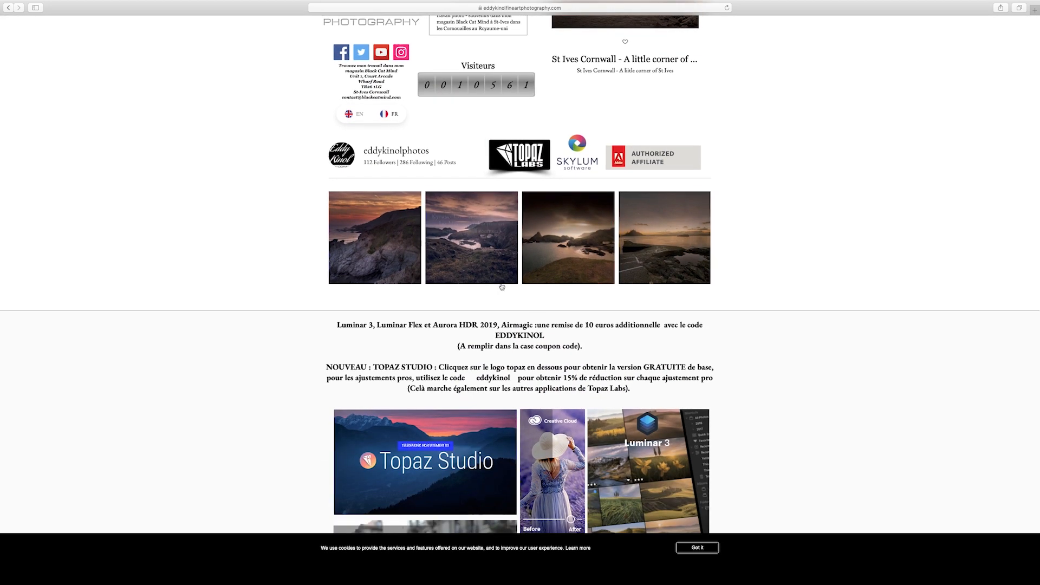
{"action": "scroll", "coordinate": [625, 362], "scroll_direction": "down", "scroll_amount": 2}
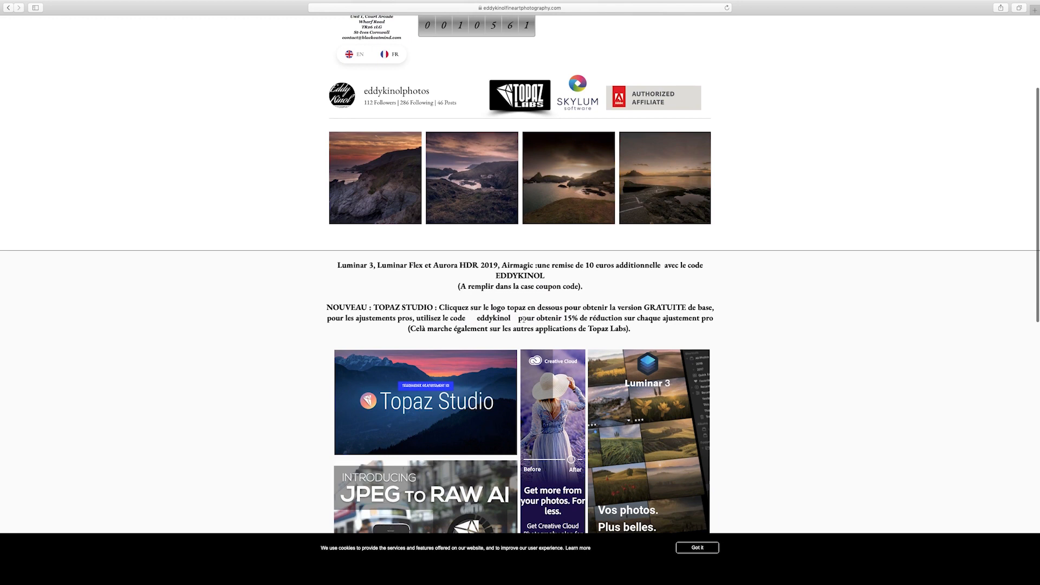
{"action": "scroll", "coordinate": [535, 352], "scroll_direction": "down", "scroll_amount": 8}
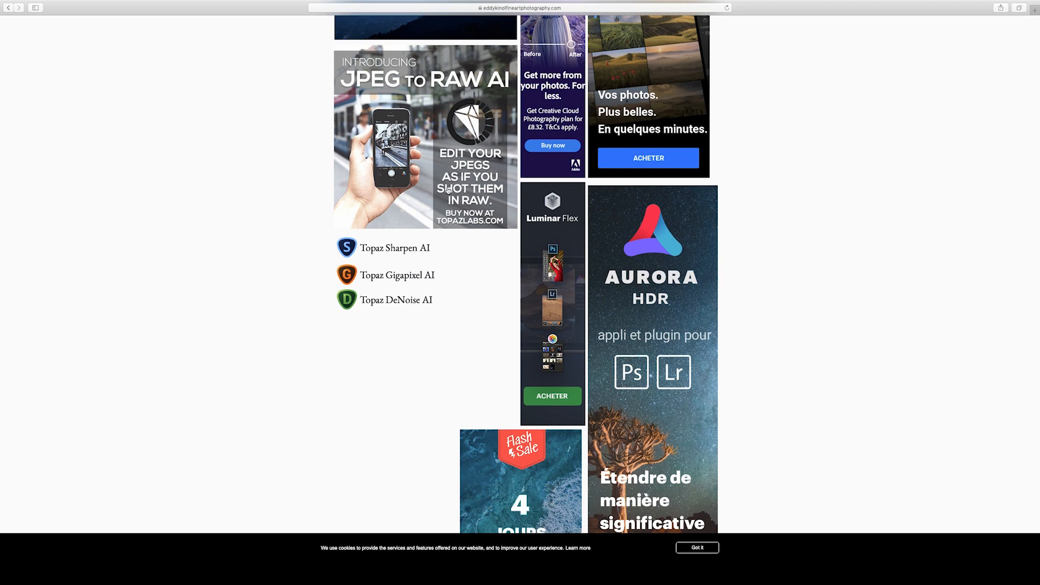
{"action": "scroll", "coordinate": [943, 327], "scroll_direction": "up", "scroll_amount": 8}
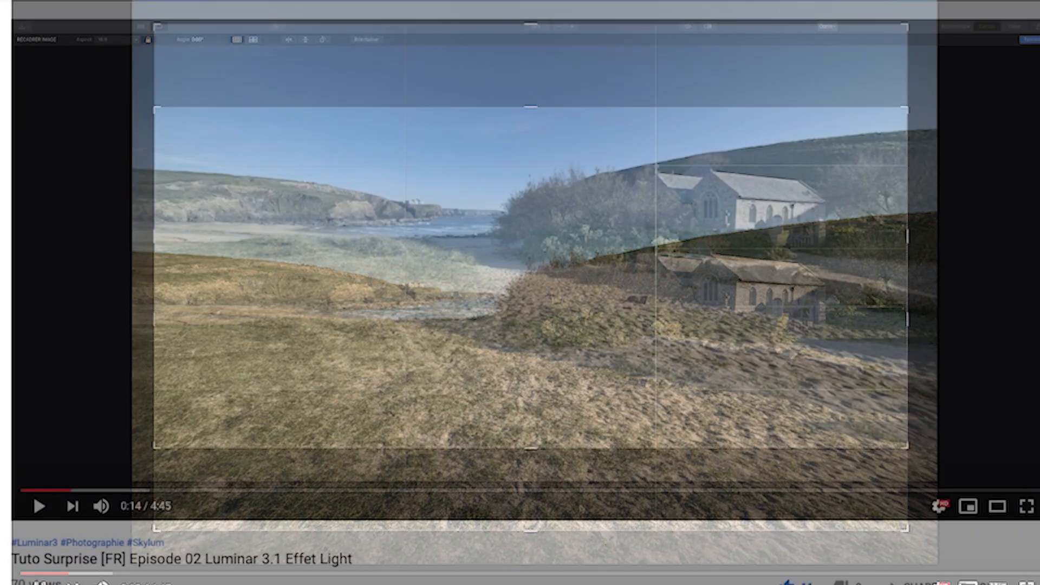
- Read the affiliate links and coupon details in the description of the YouTube video "Tuto Surprise [FR] Episode 02 Luminar 3.1 Effet Light"
{"action": "scroll", "coordinate": [528, 471], "scroll_direction": "down", "scroll_amount": 4}
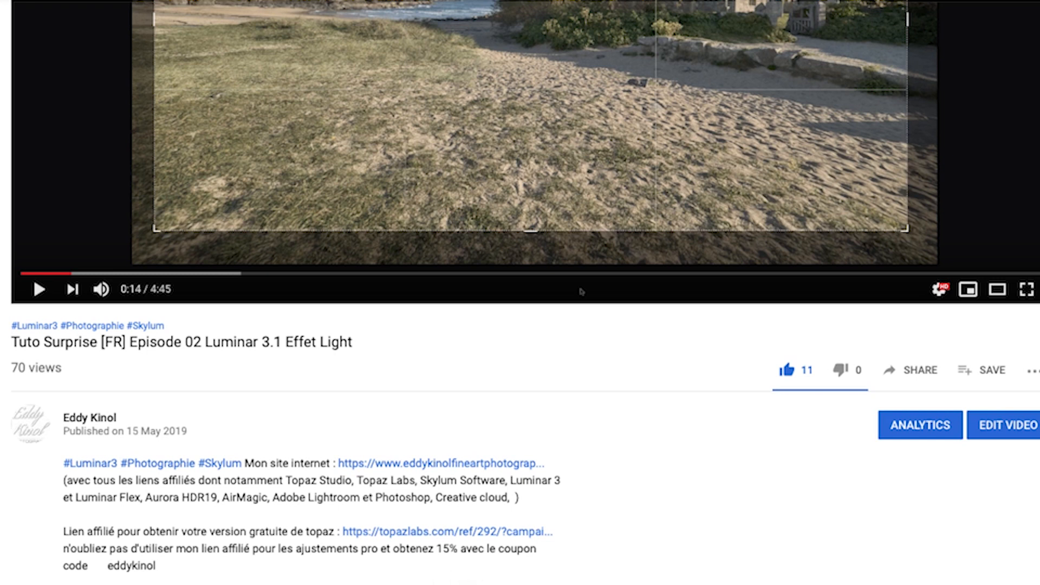
{"action": "scroll", "coordinate": [520, 293], "scroll_direction": "down", "scroll_amount": 2}
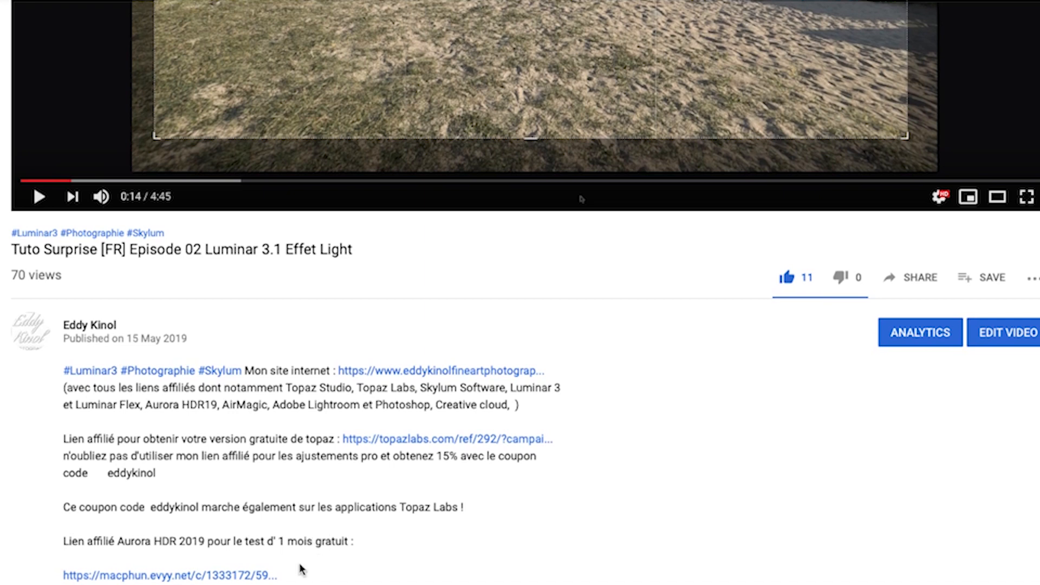
{"action": "scroll", "coordinate": [719, 584], "scroll_direction": "down", "scroll_amount": 3}
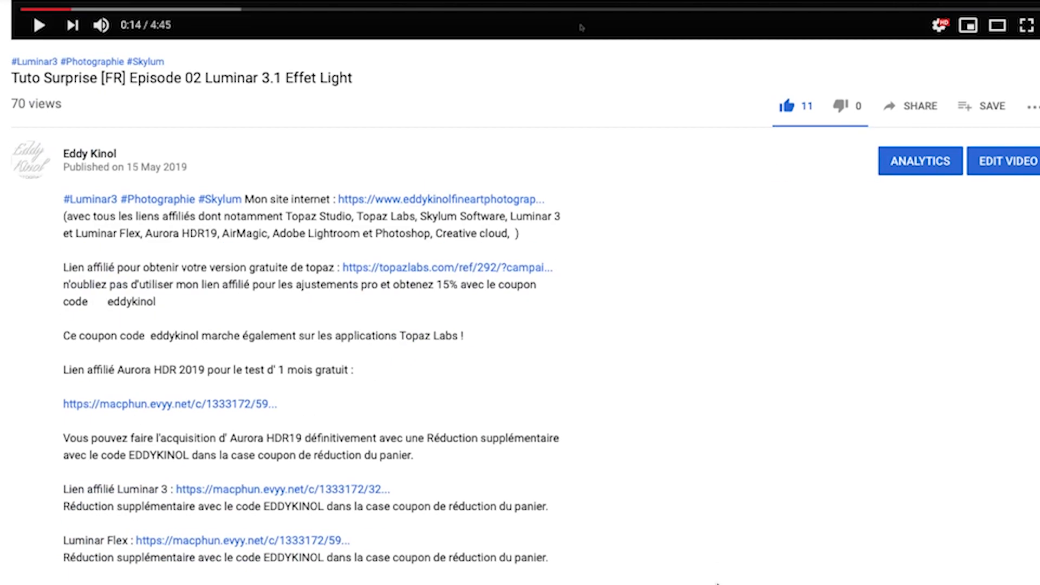